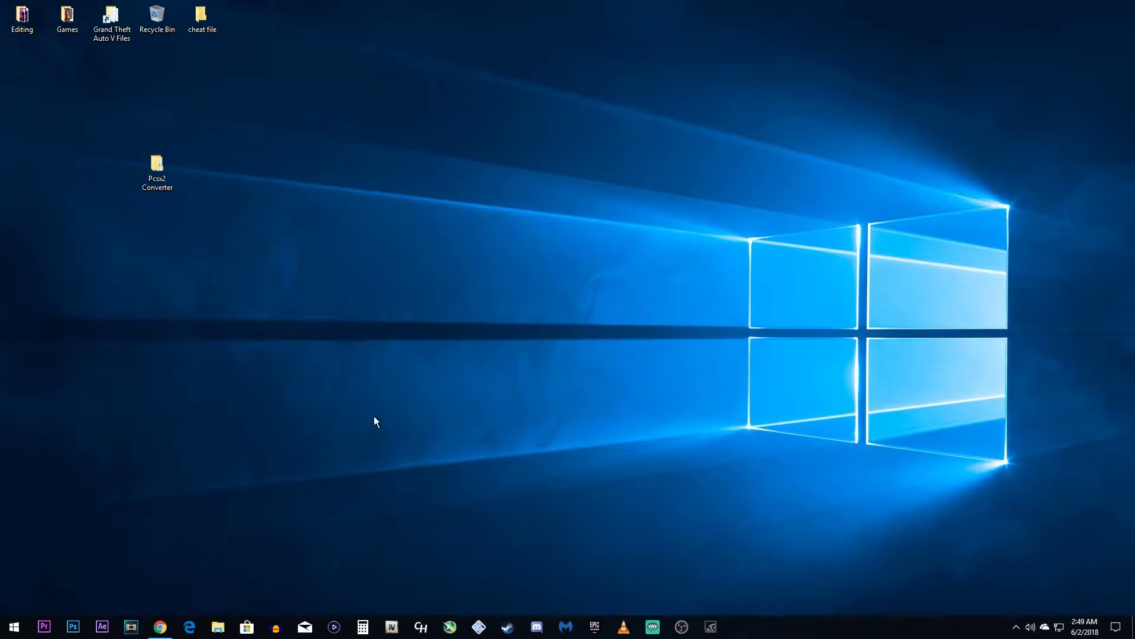
Step: Reposition the Pcsx2 Converter folder on the desktop and restore the PCSX2 forum browser window
left_click_drag(211, 224, 274, 109)
left_click_drag(403, 179, 274, 114)
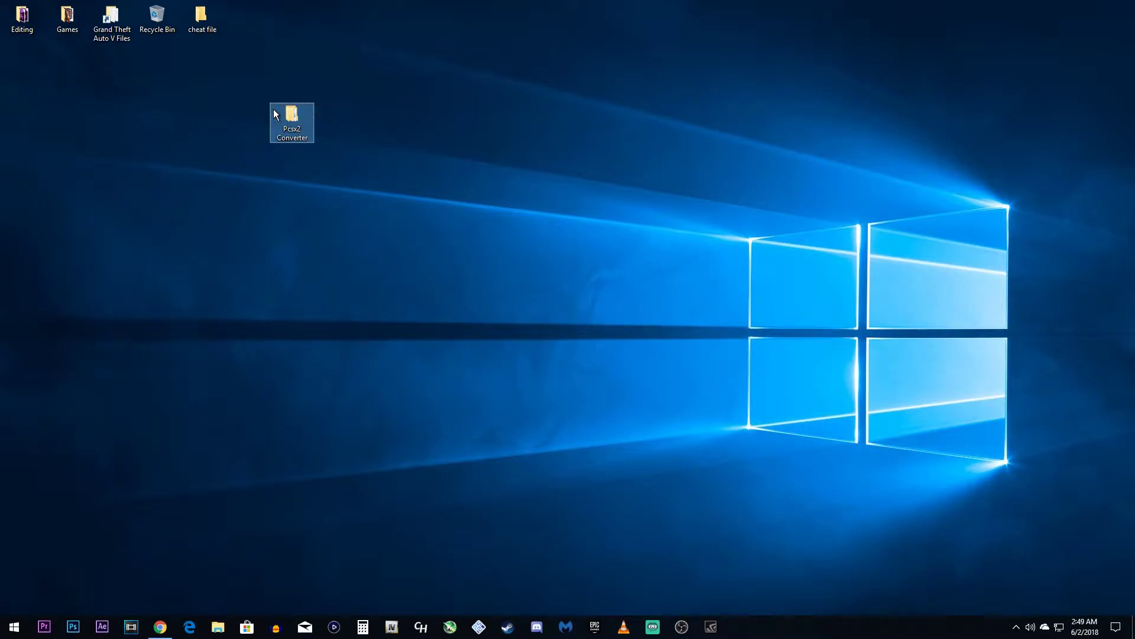
right_click(273, 114)
left_click(537, 162)
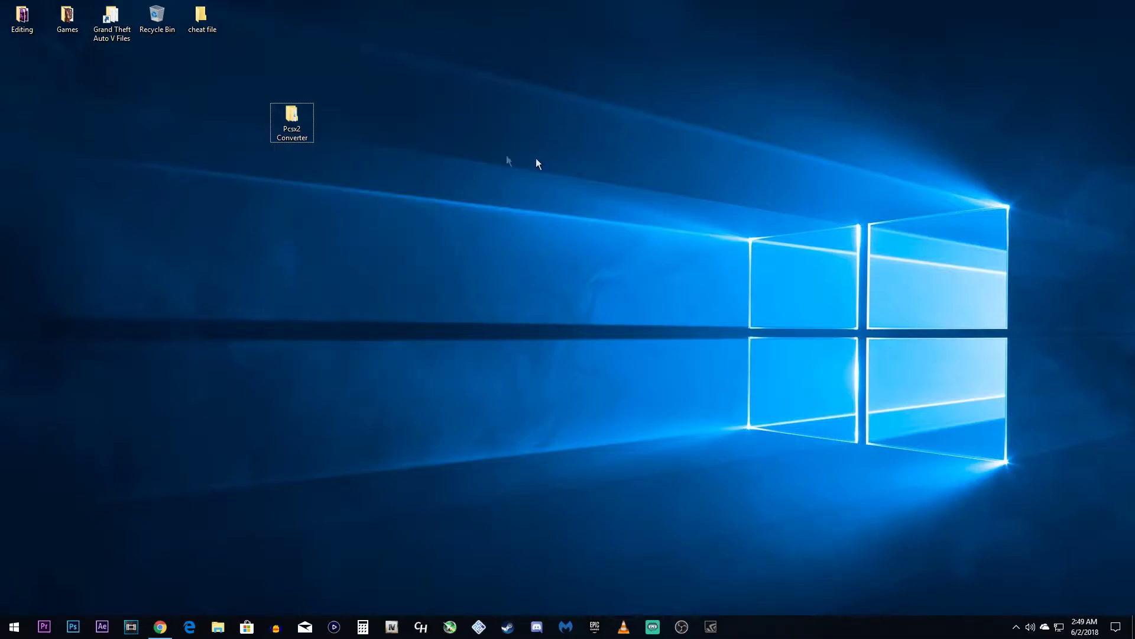
left_click_drag(276, 127, 141, 276)
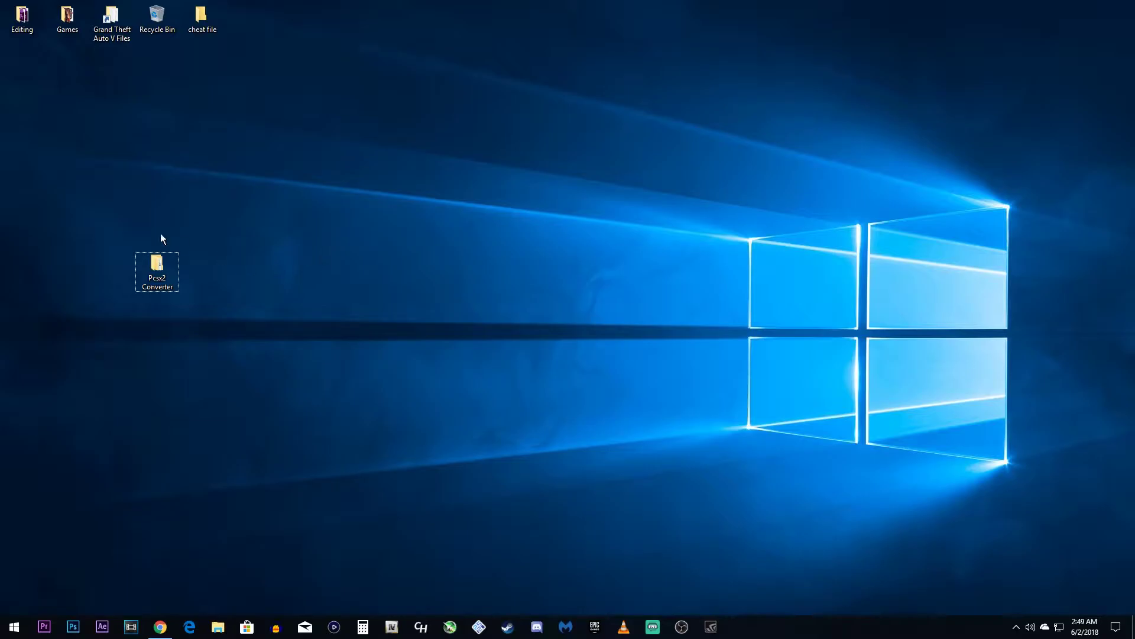
left_click(159, 626)
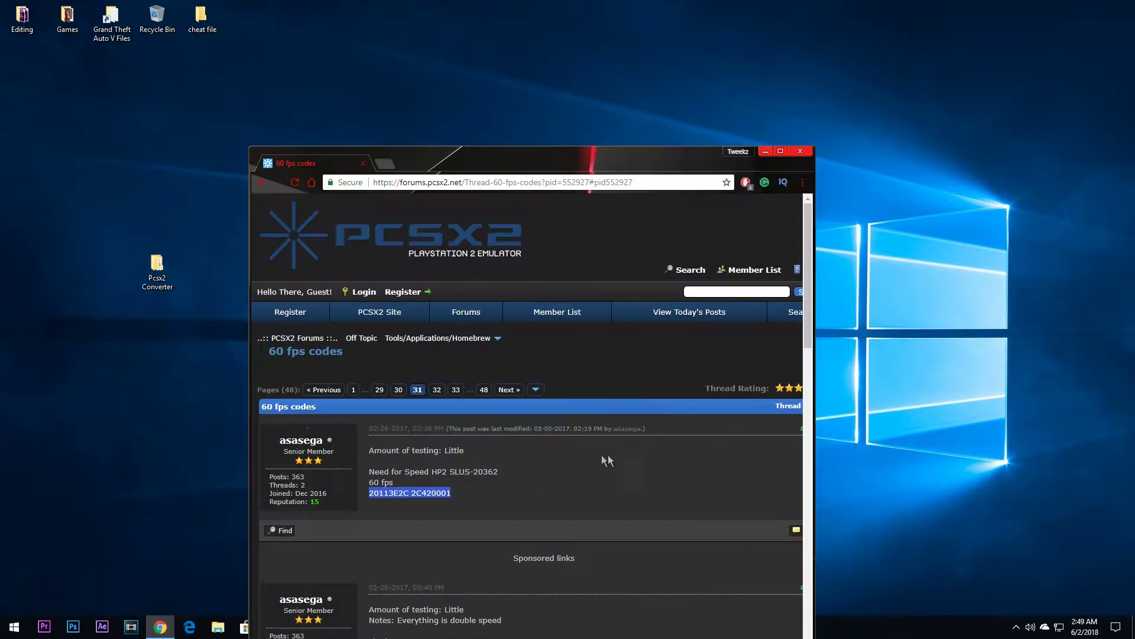
Step: Maximize the forum page, copy the code 20113E2C 2C420001, and minimize Chrome
left_click(780, 152)
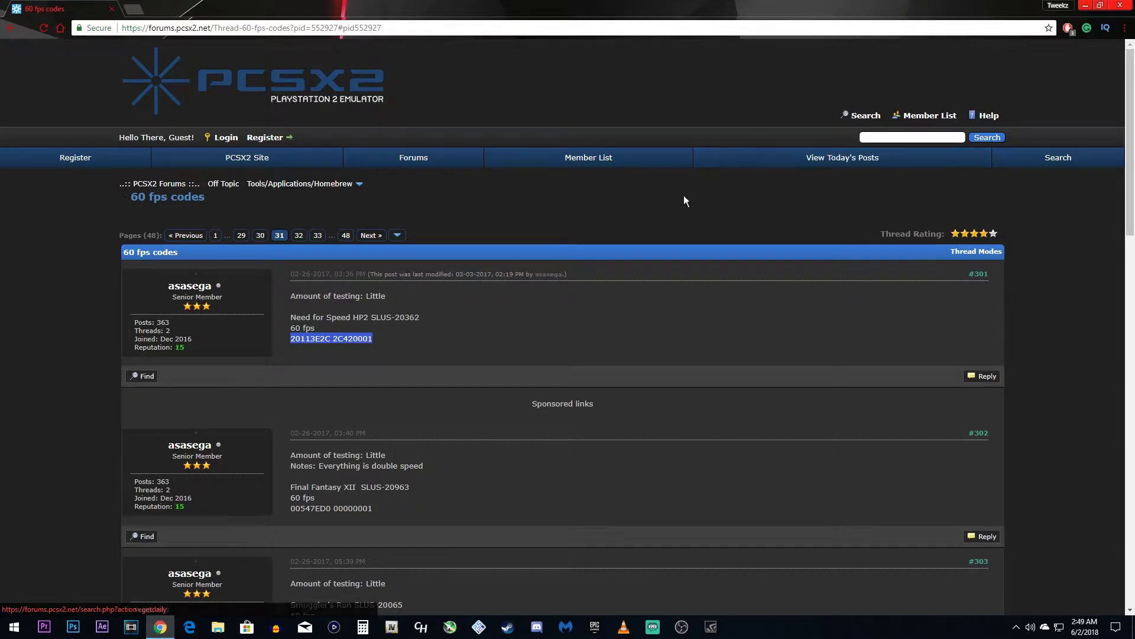
right_click(343, 338)
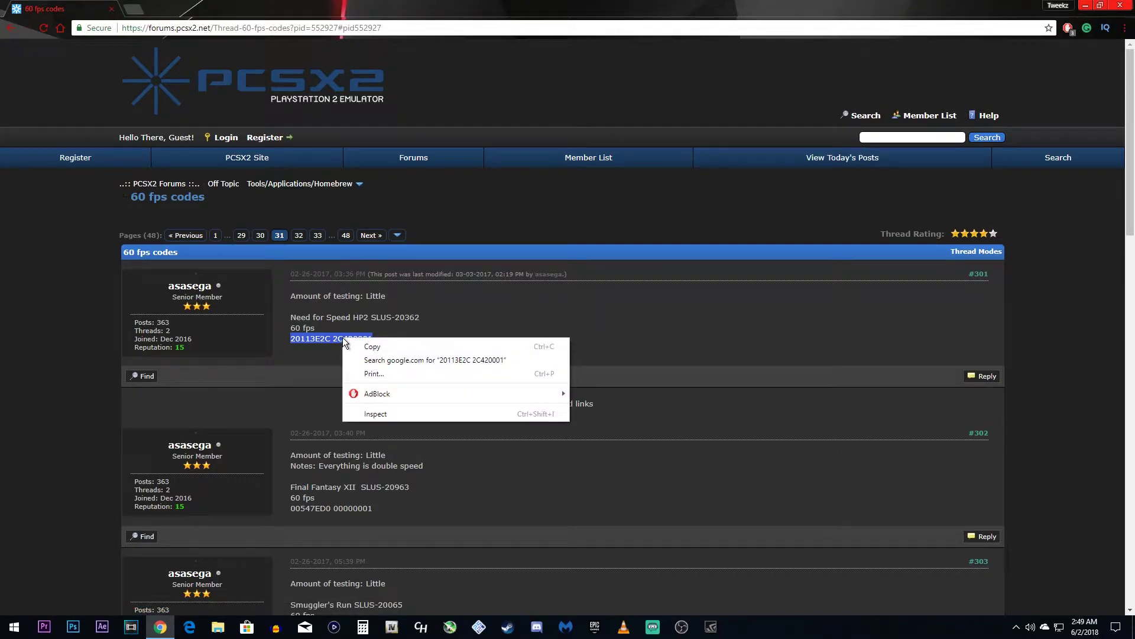
left_click(376, 348)
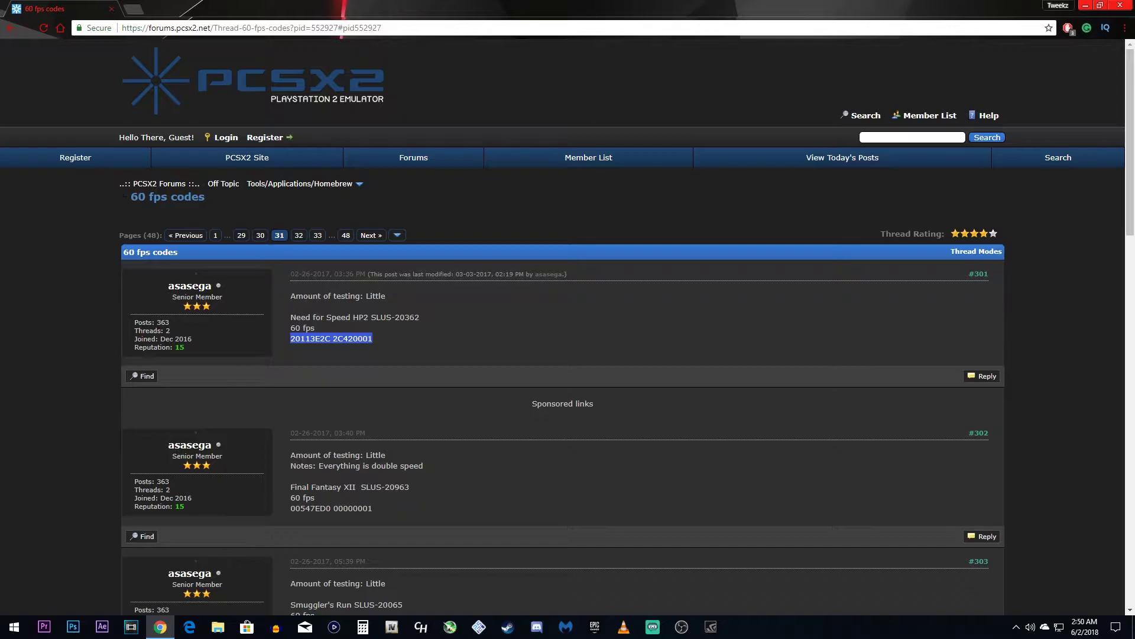
left_click(1091, 5)
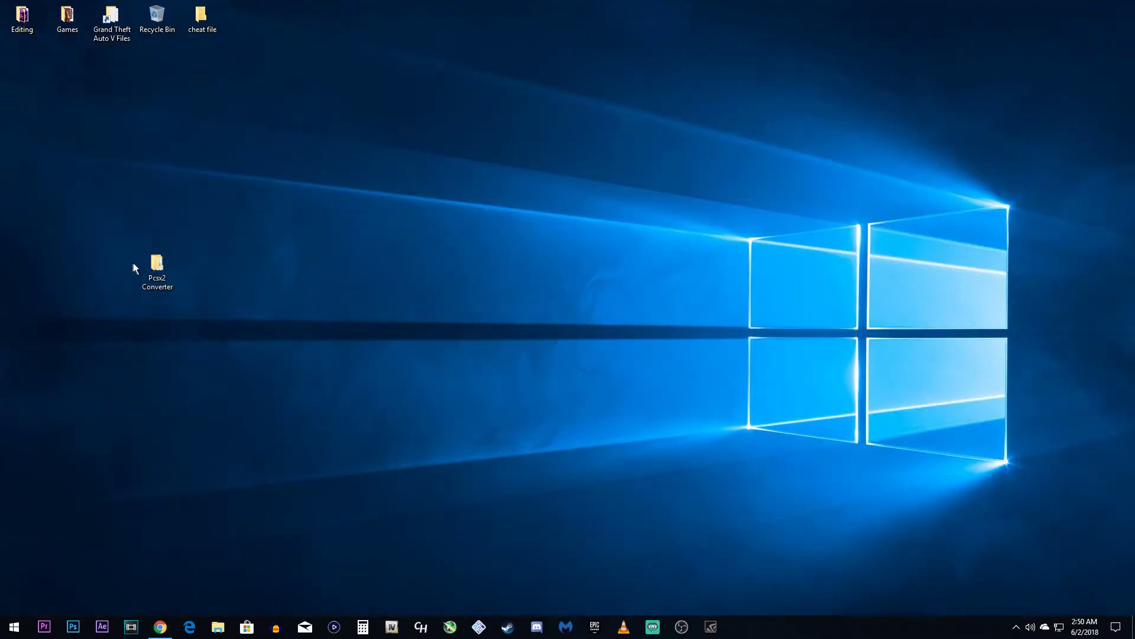
Step: Open the nested Pcsx2 Converter folders and launch Pcsx2 Cheat converter.application
left_click_drag(134, 265, 355, 168)
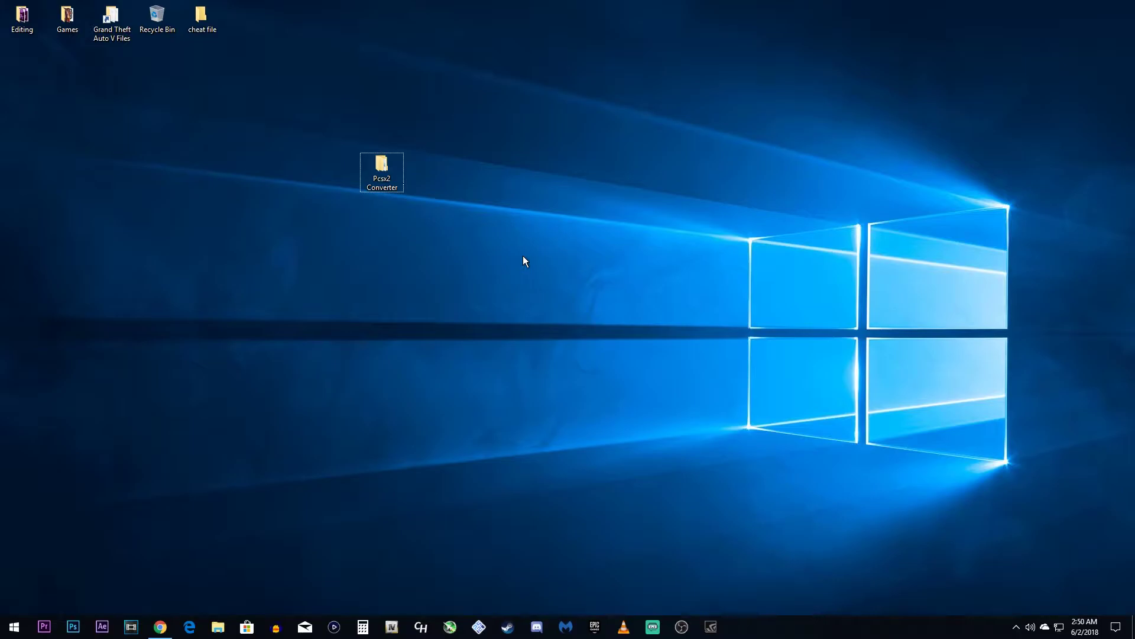
double_click(399, 172)
double_click(157, 274)
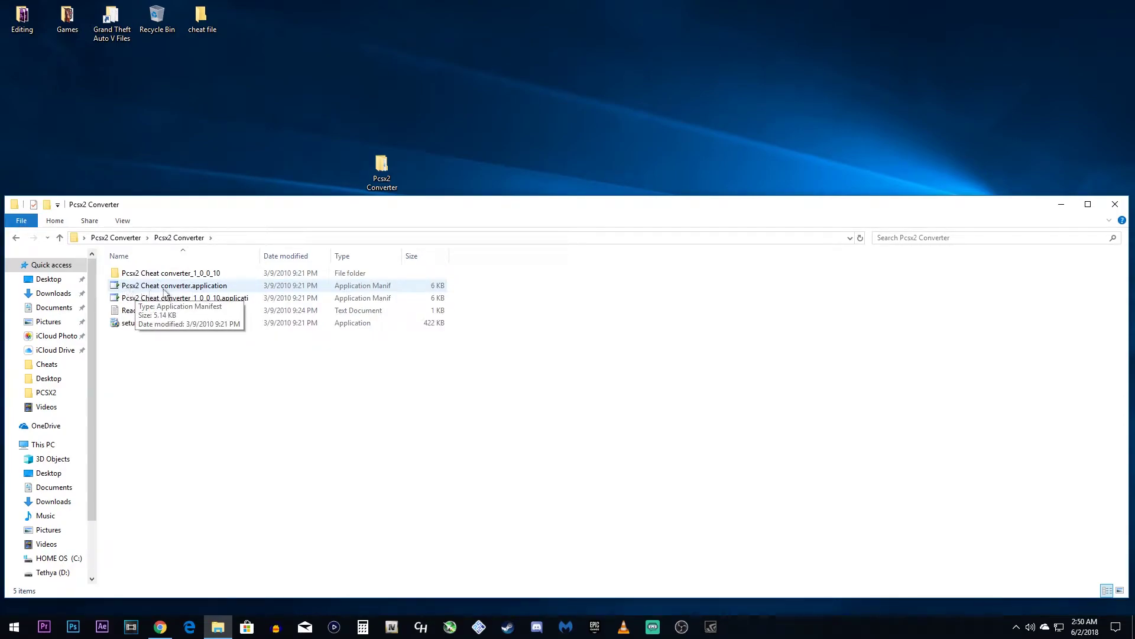
double_click(156, 286)
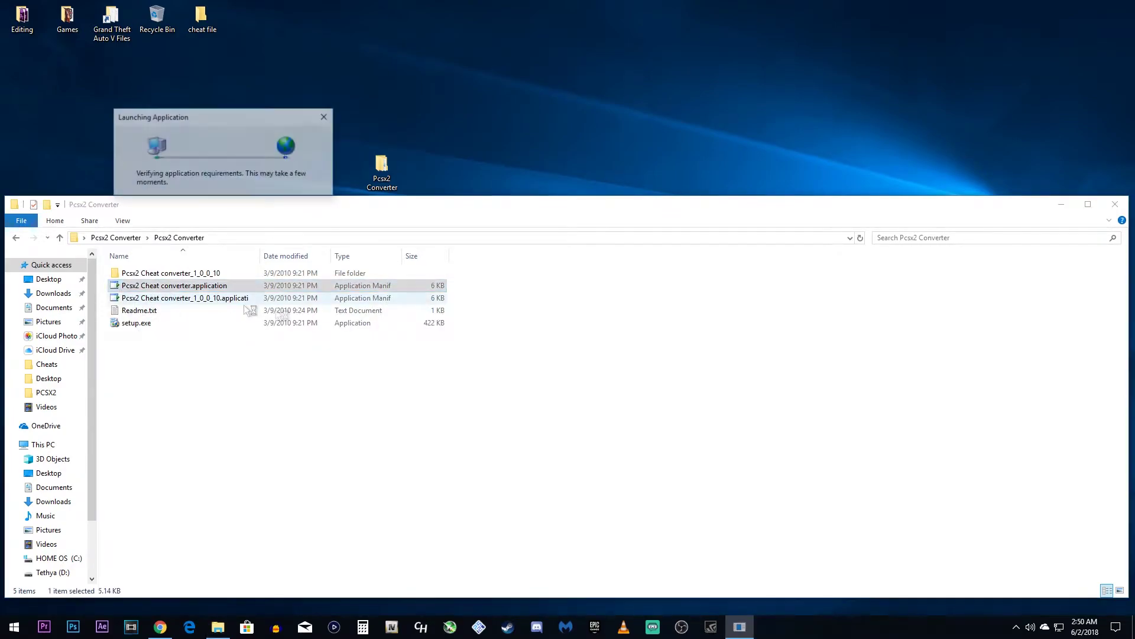
Step: Paste 20113E2C 2C420001 into the converter's input box and close File Explorer
left_click(159, 178)
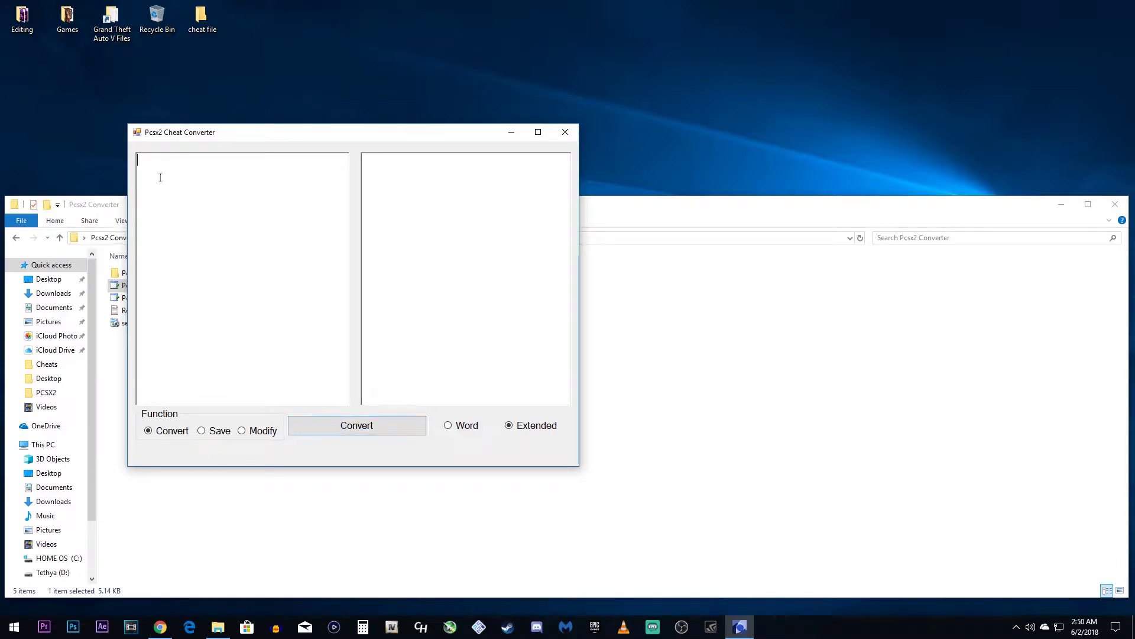
key("ctrl+v")
left_click(1115, 204)
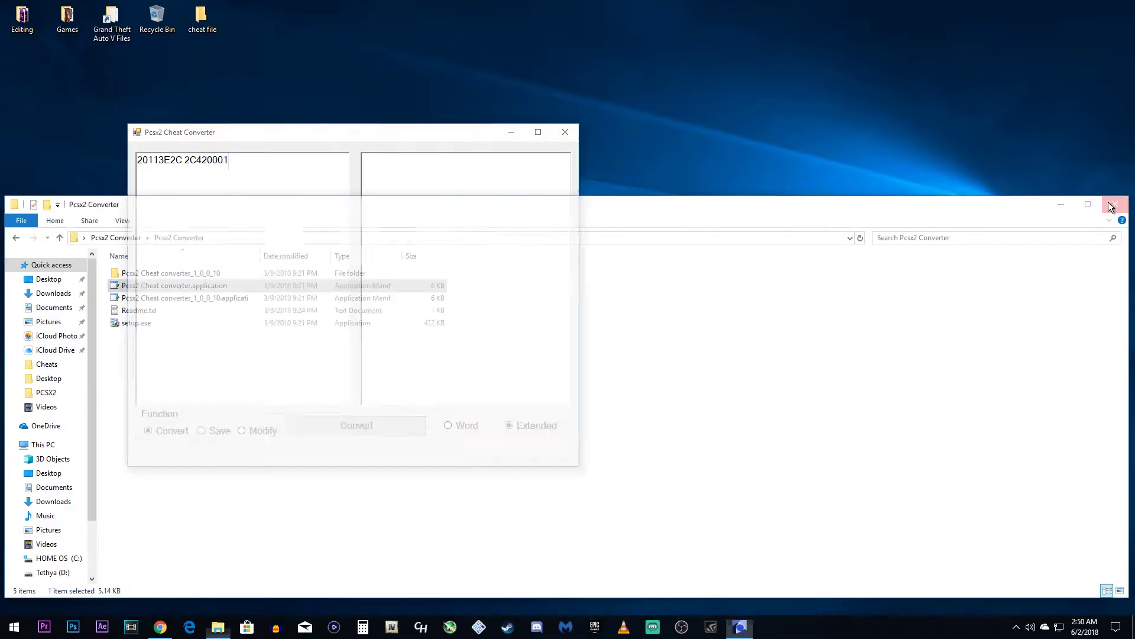
Step: Enlarge the converter, convert to patch=1,EE,20113E2C,extended,2C420001, and select that output line
left_click_drag(410, 138, 566, 124)
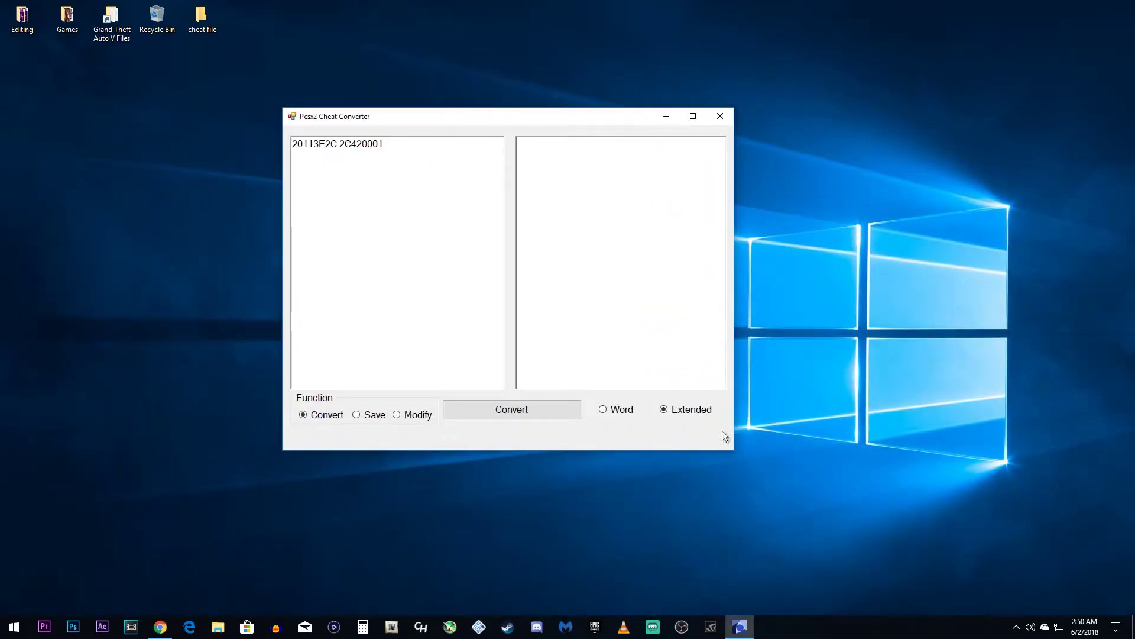
left_click_drag(735, 450, 818, 502)
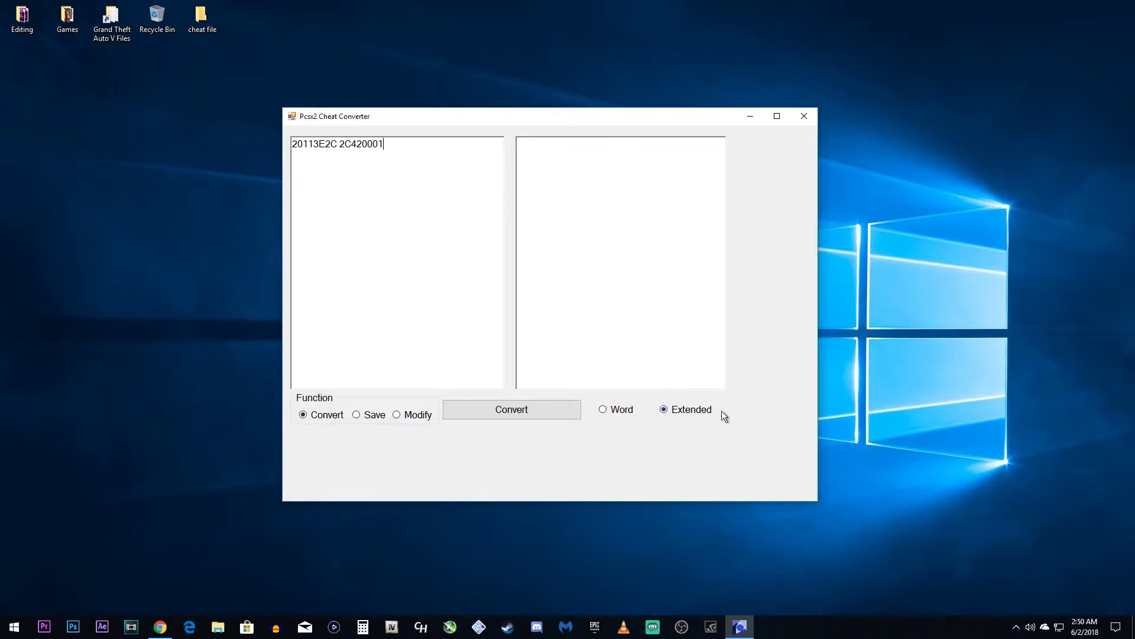
left_click(510, 410)
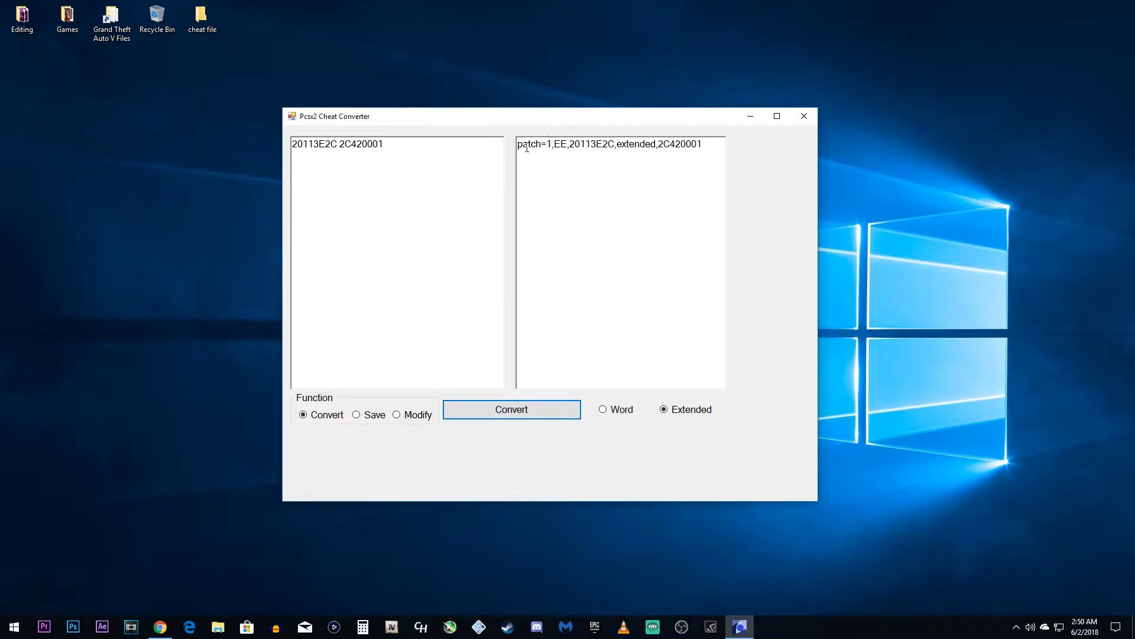
left_click_drag(519, 148, 679, 151)
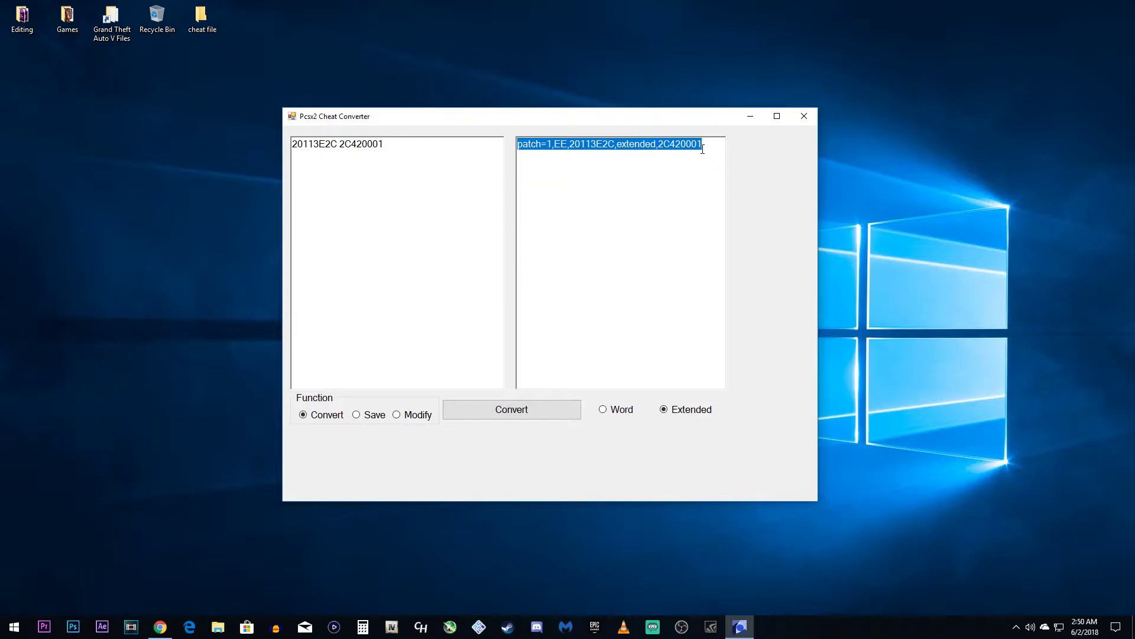
Step: Create a new text file named crc.txt on the desktop and open it in Notepad
right_click(1005, 136)
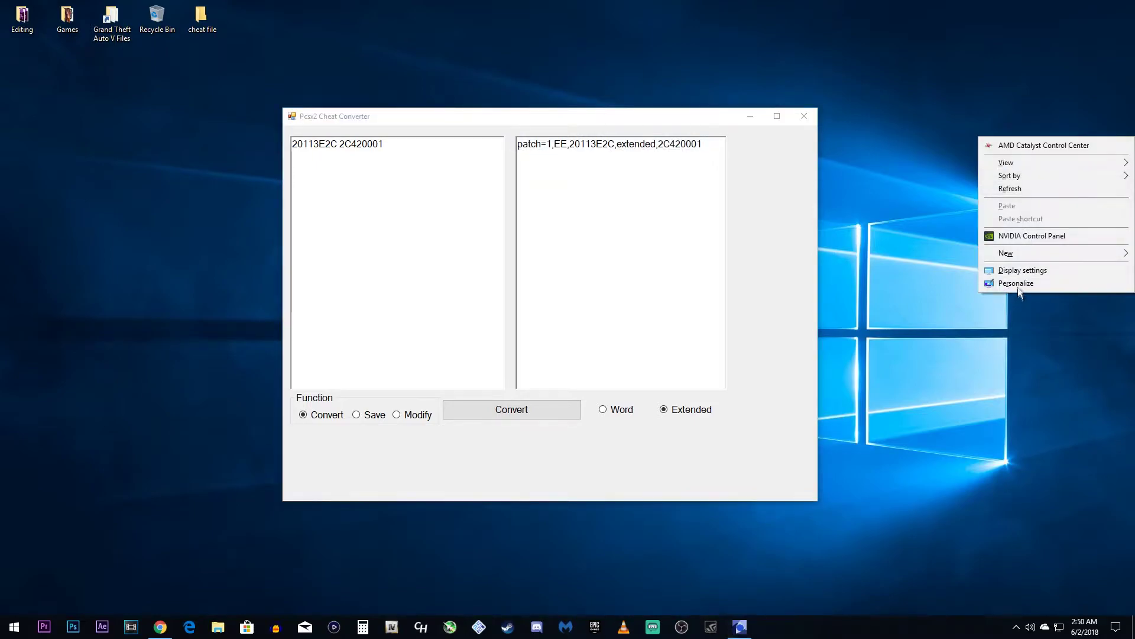
mouse_move(1013, 254)
left_click(881, 308)
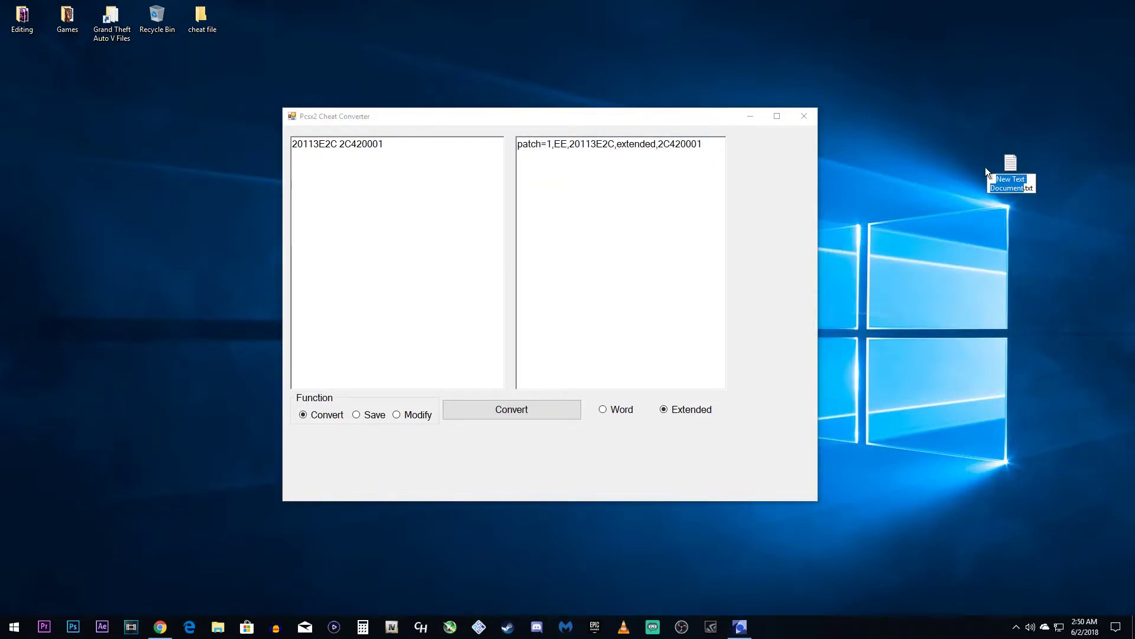
key("BackSpace")
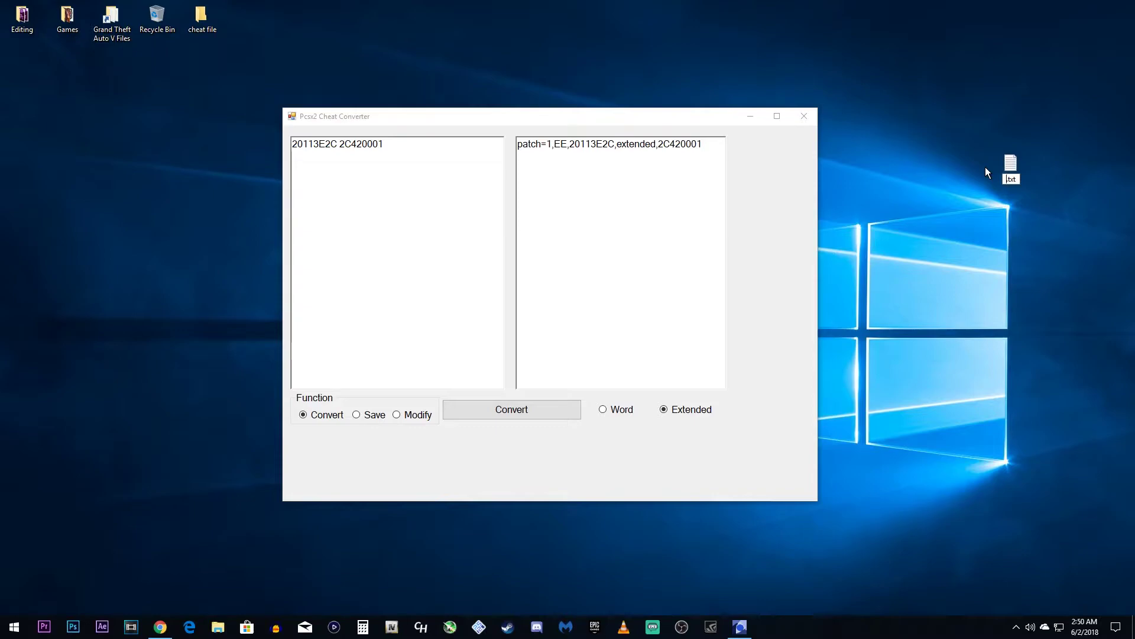
type("crc")
key("Return")
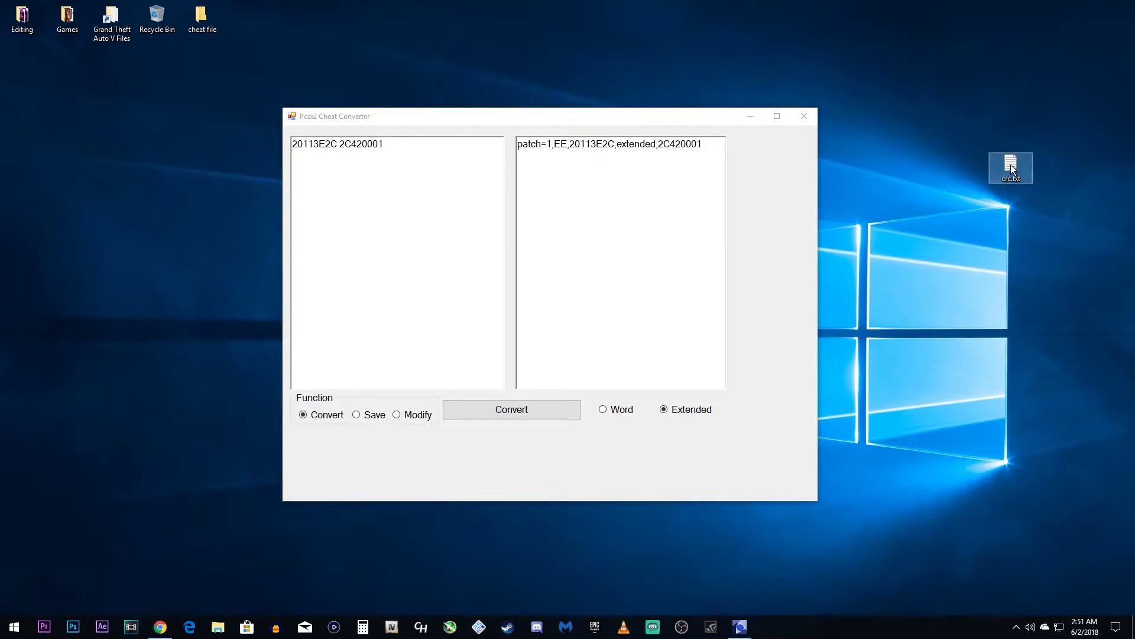
double_click(1012, 170)
Step: Reselect the converted patch line, then close Notepad and delete crc.txt from the desktop
left_click_drag(647, 134, 751, 235)
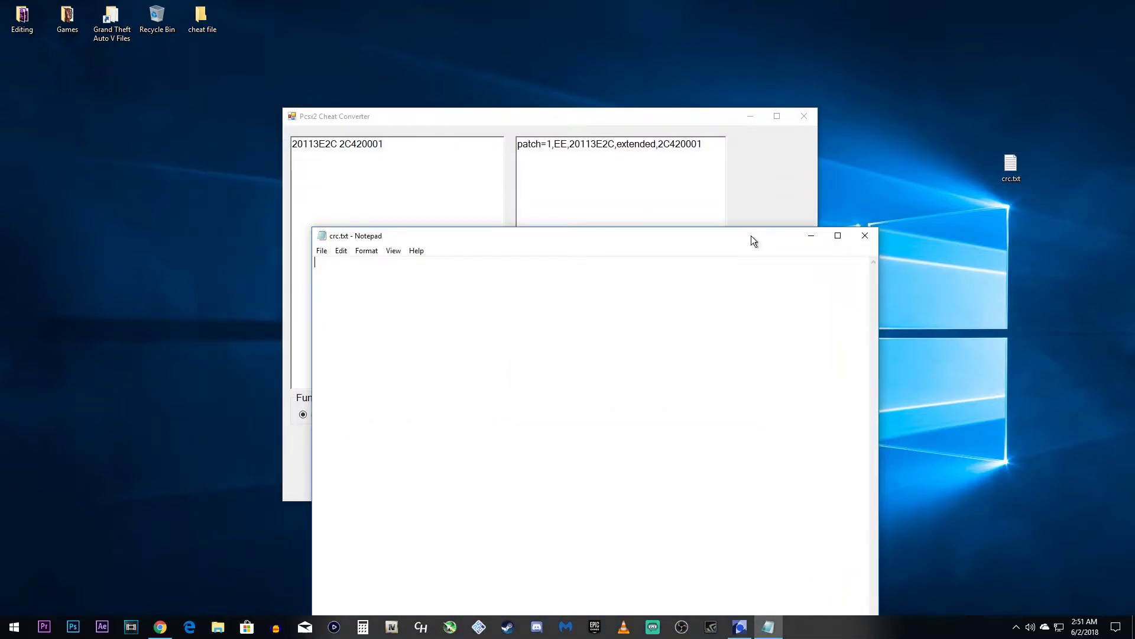
double_click(687, 152)
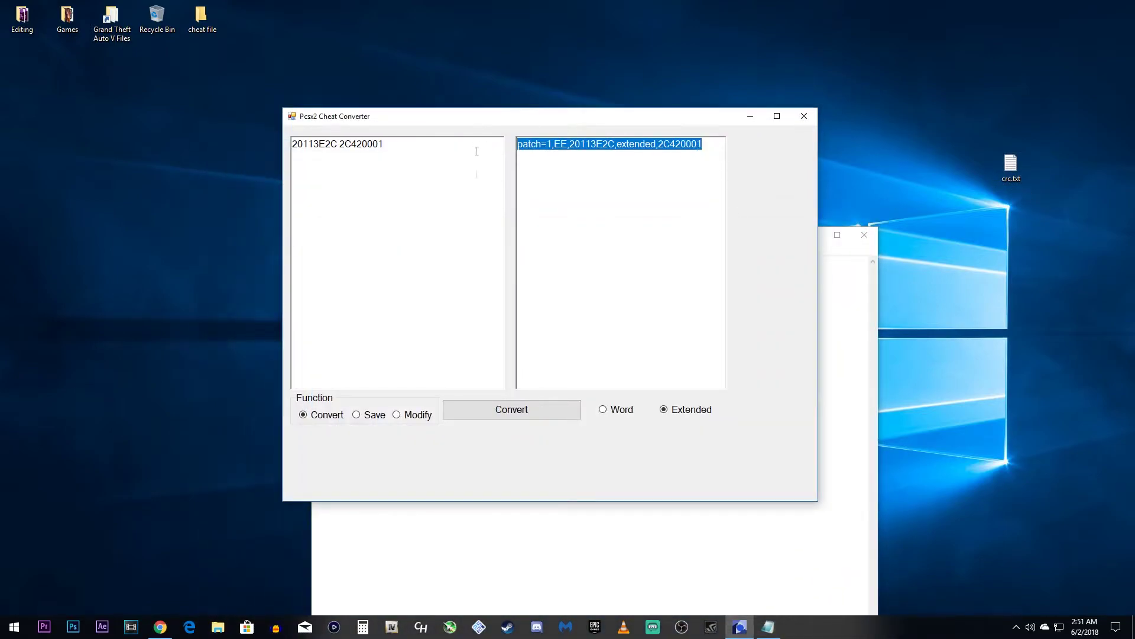
left_click(768, 626)
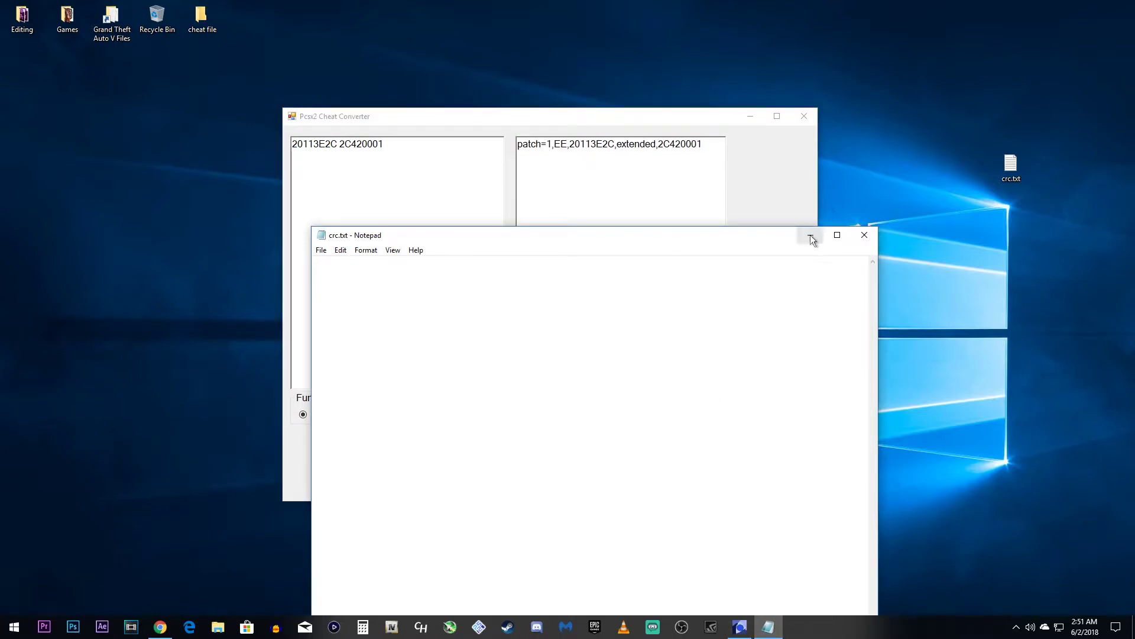
left_click(864, 235)
right_click(1009, 167)
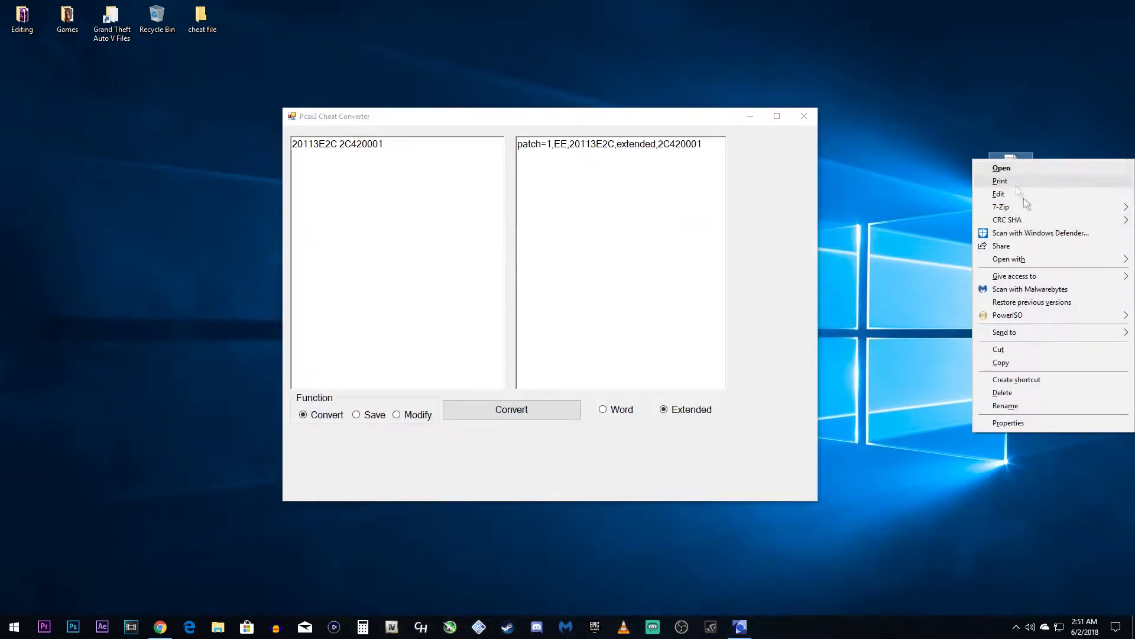
left_click(1009, 395)
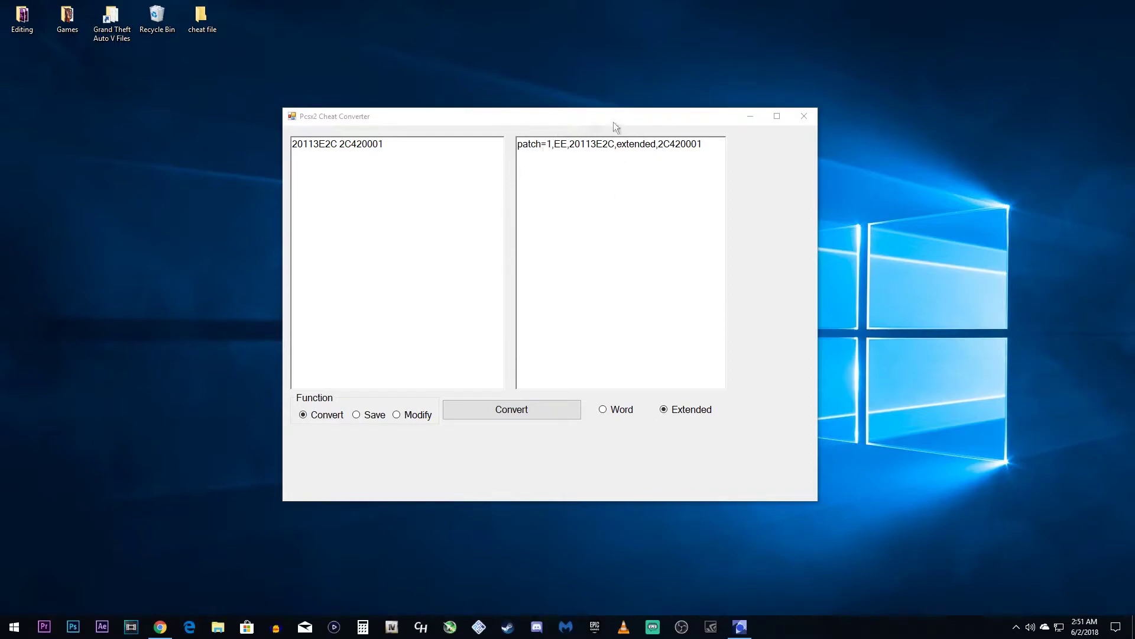
Step: Switch the converter to Save pnach mode and review the game ID format instructions
left_click(375, 416)
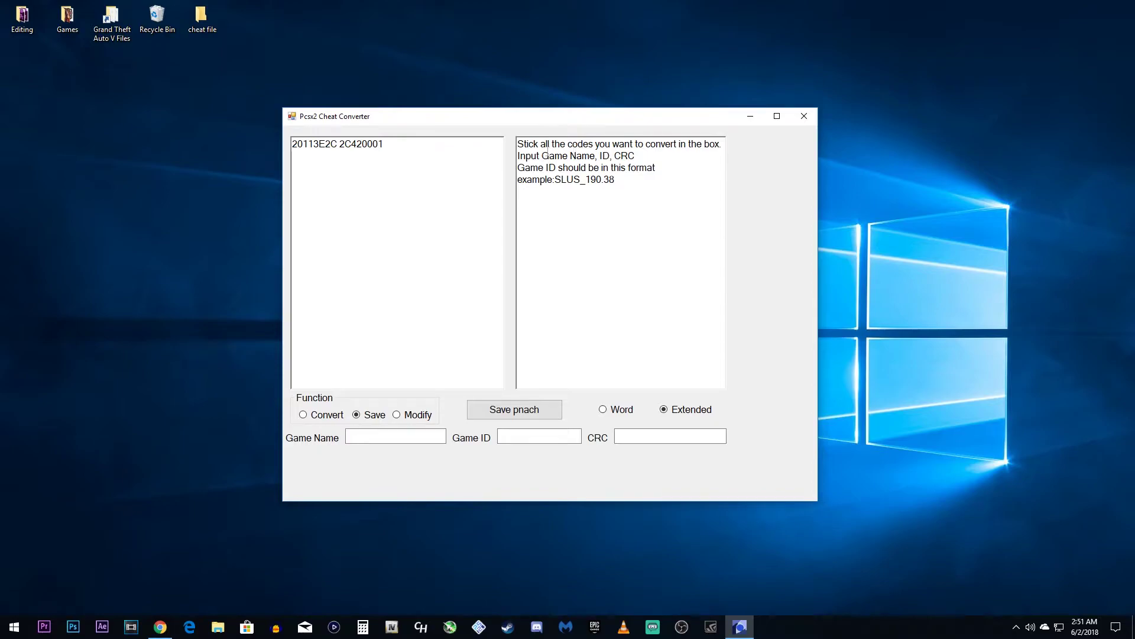
left_click(562, 136)
left_click_drag(562, 136, 645, 178)
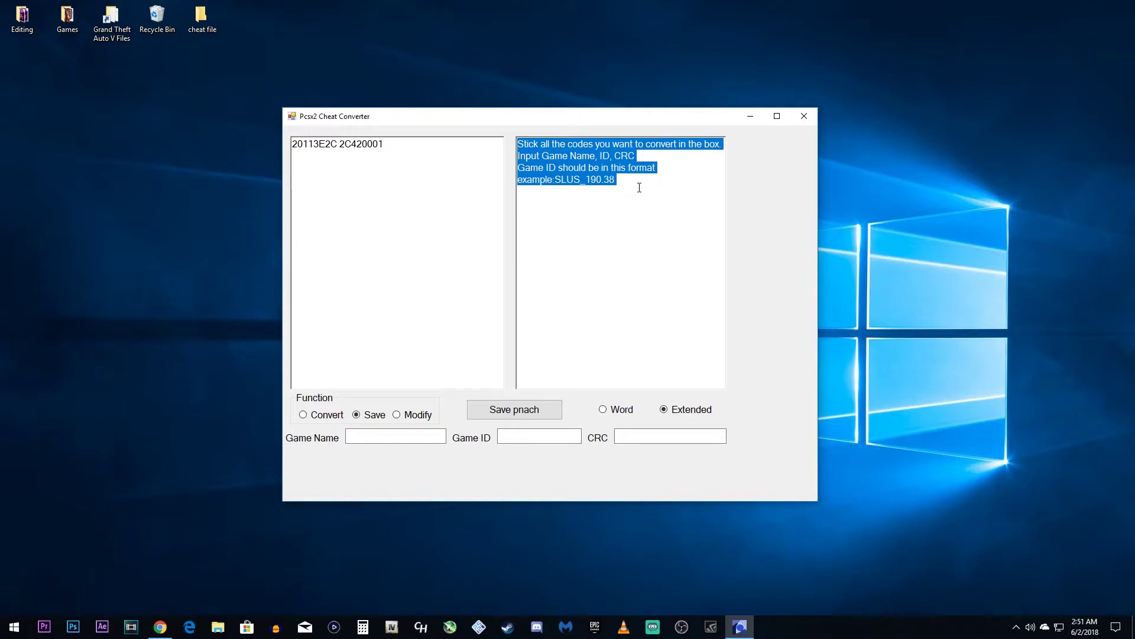
left_click(640, 187)
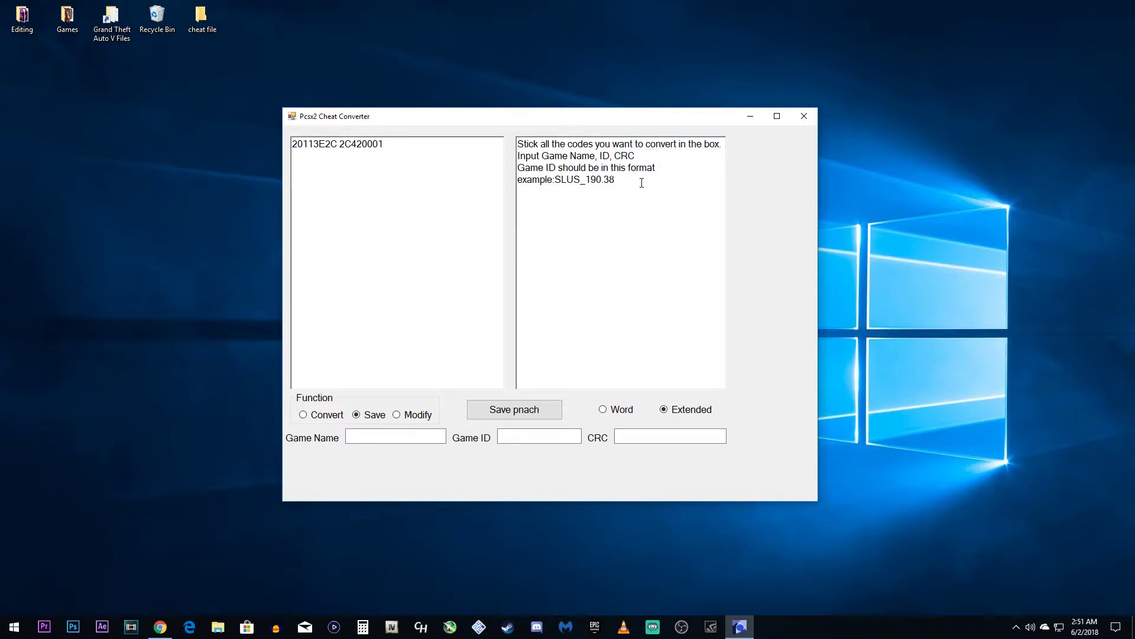
Step: Enter 'Need For Speed Hot Pursuit 2' as the Game Name
left_click(395, 431)
type("MT")
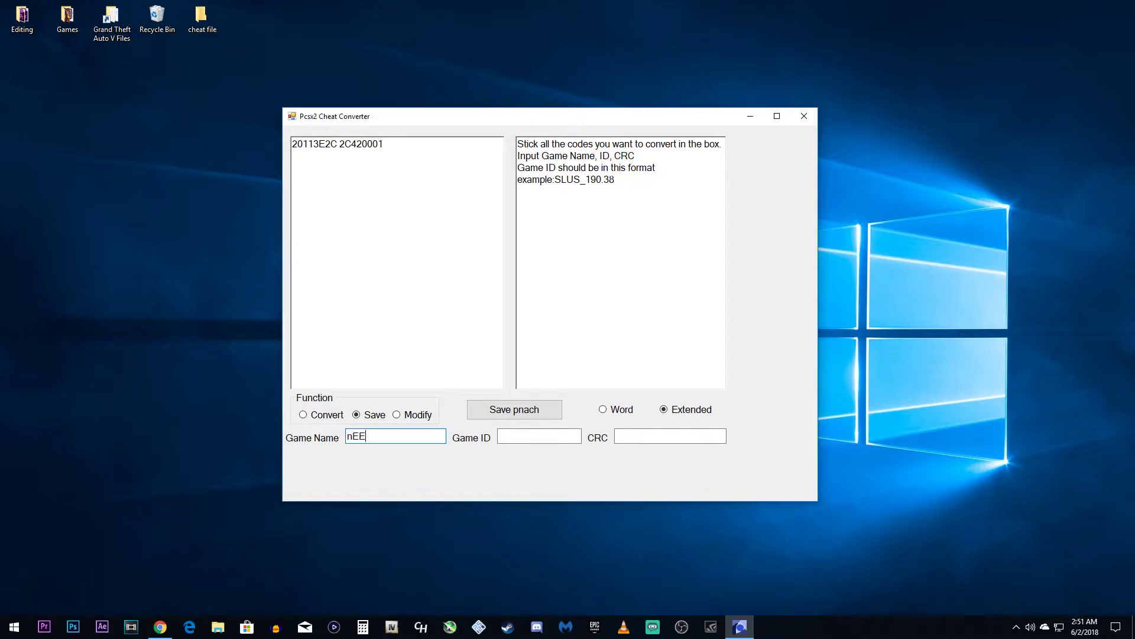
key("BackSpace")
key("BackSpace")
type("Ned")
key("BackSpace")
type("ed for sp")
type("eed")
key("BackSpace")
key("BackSpace")
key("BackSpace")
key("BackSpace")
key("BackSpace")
key("BackSpace")
key("BackSpace")
key("BackSpace")
key("BackSpace")
type("For Speed Hot Pursuit 2")
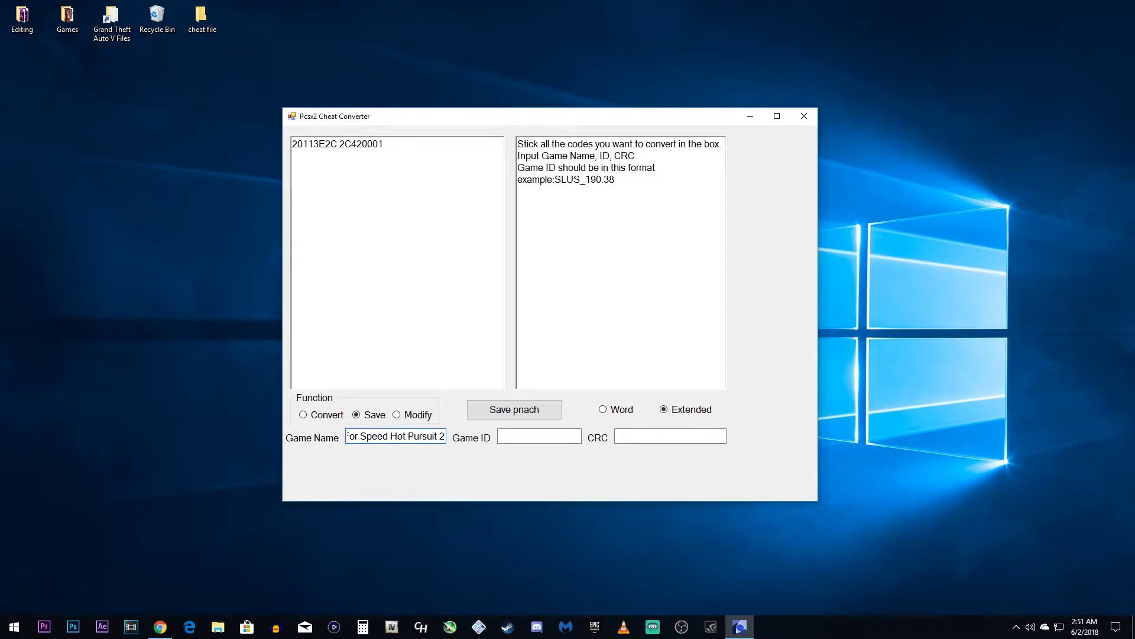
left_click(506, 437)
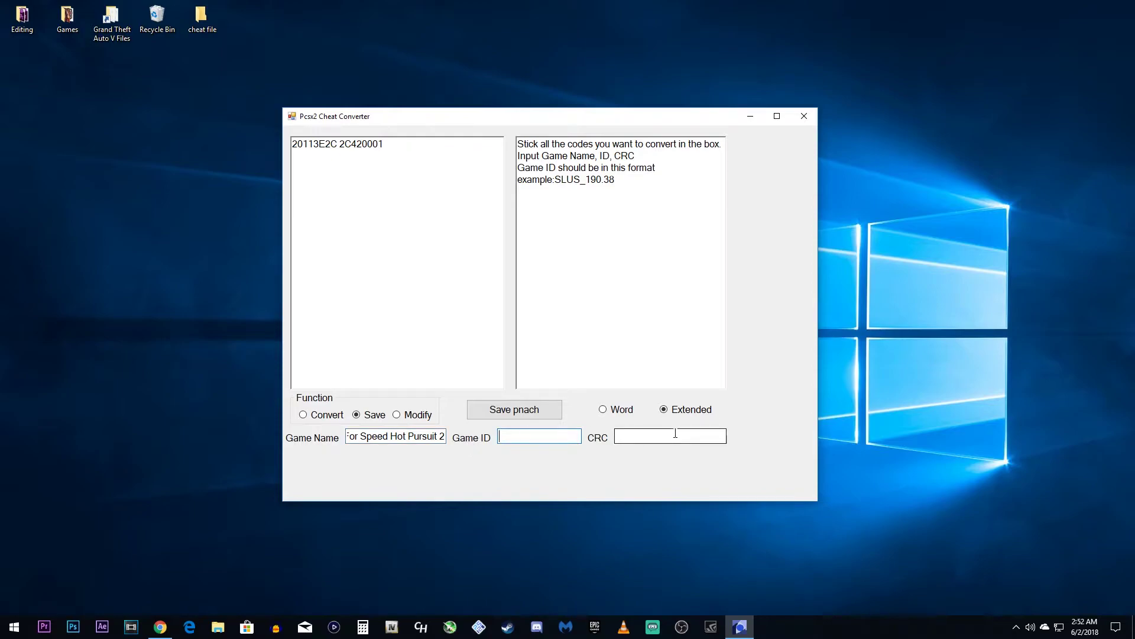
Step: Bring up PCSX2 with its Program Log console shown and positioned beside it
left_click(479, 626)
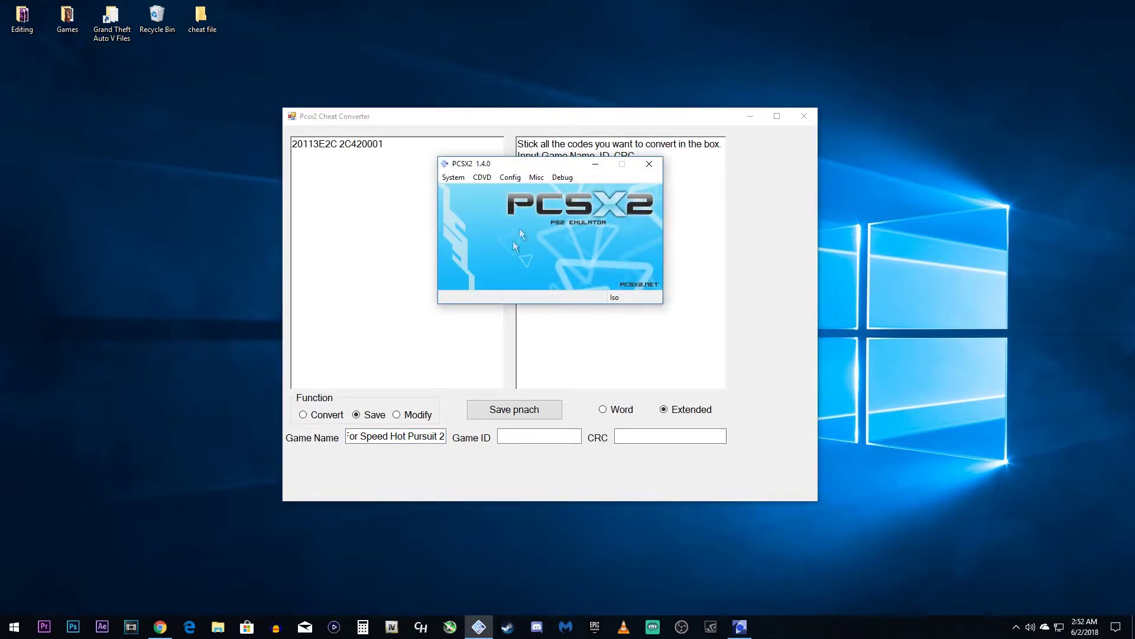
left_click(536, 177)
left_click(557, 191)
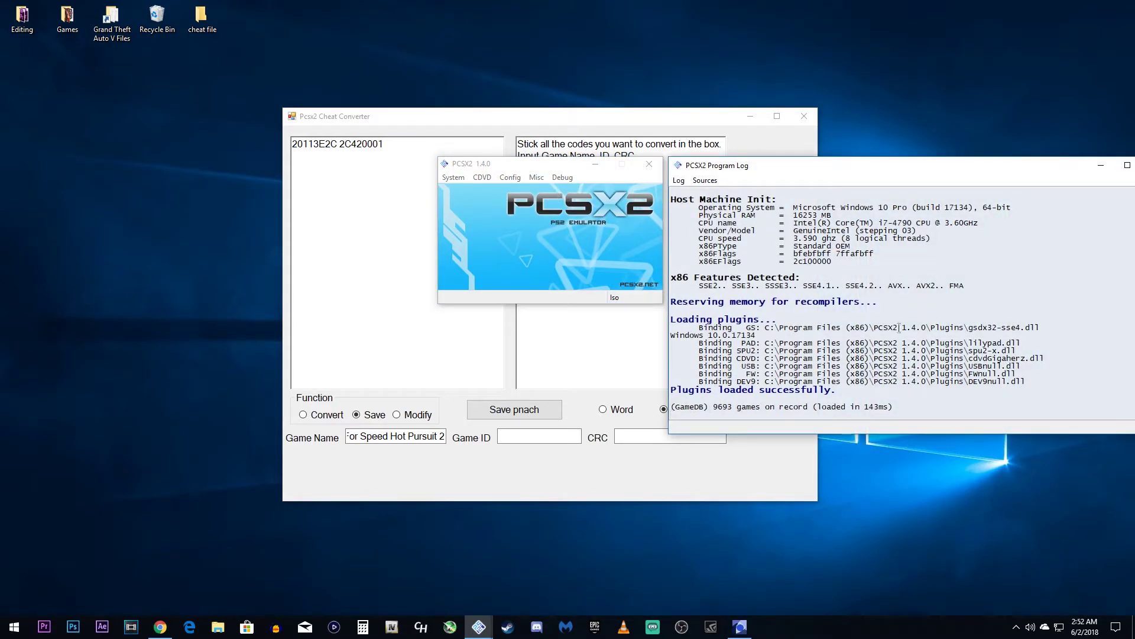
scroll(896, 329, "up", 1)
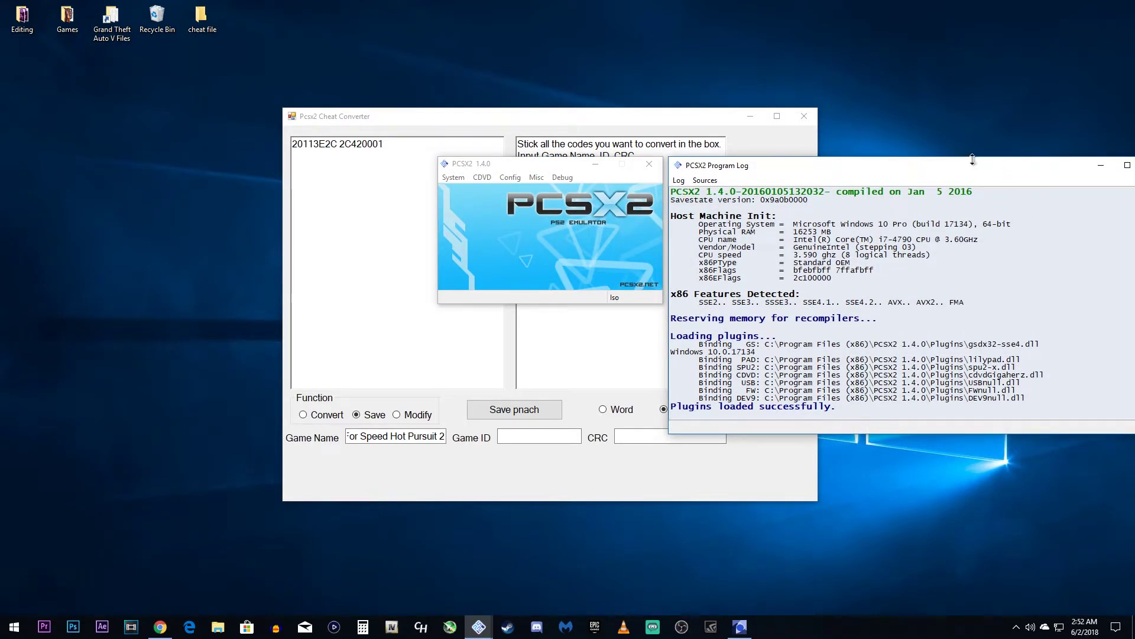
left_click_drag(970, 164, 685, 174)
scroll(668, 327, "down", 1)
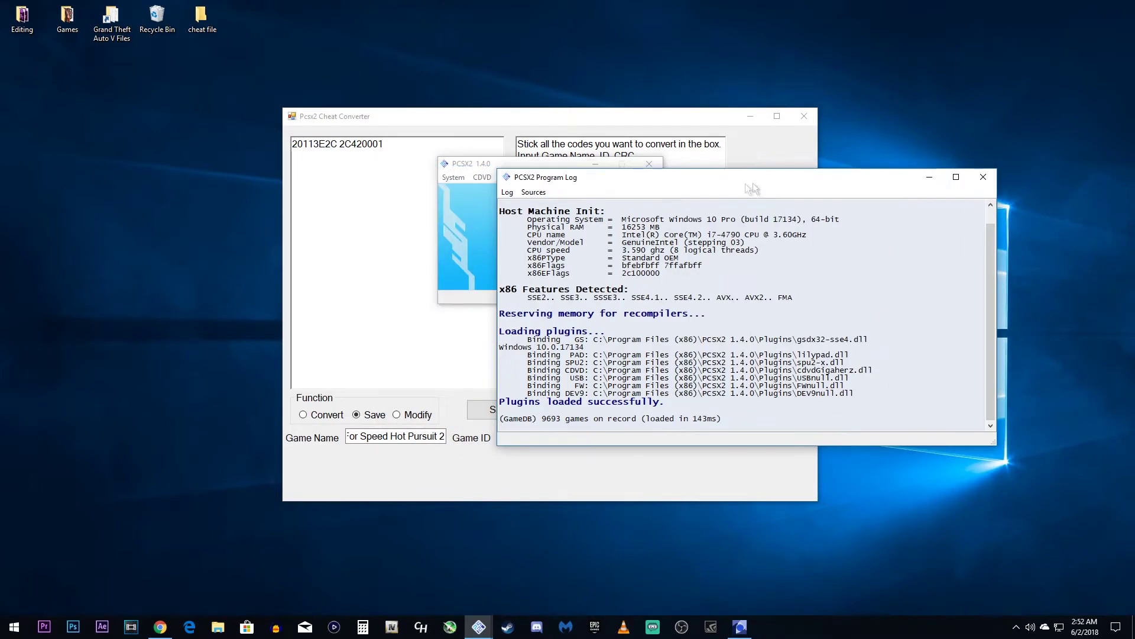
left_click(453, 177)
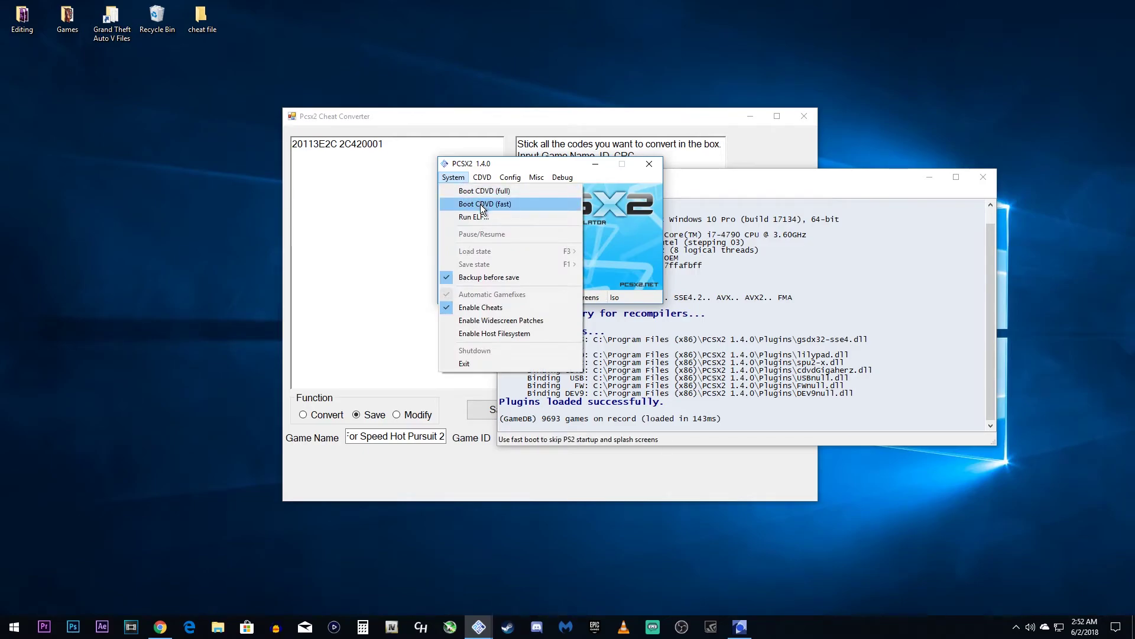
Step: Boot the Need for Speed disc with Boot CDVD (fast), confirm 60 FPS, then close it
left_click(502, 205)
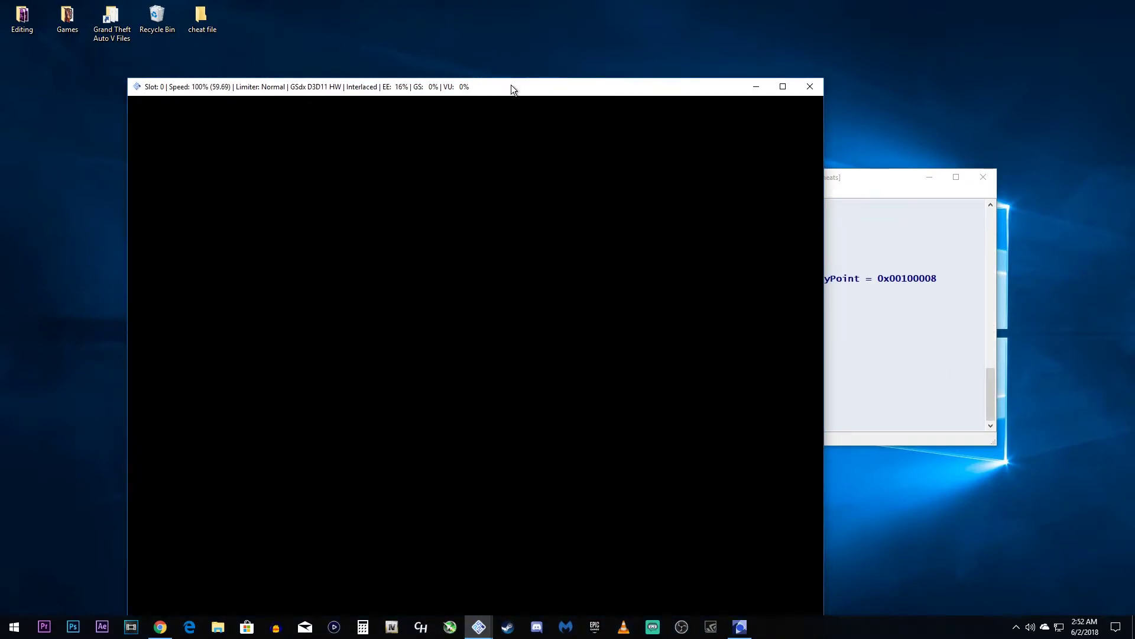
left_click_drag(511, 87, 436, 24)
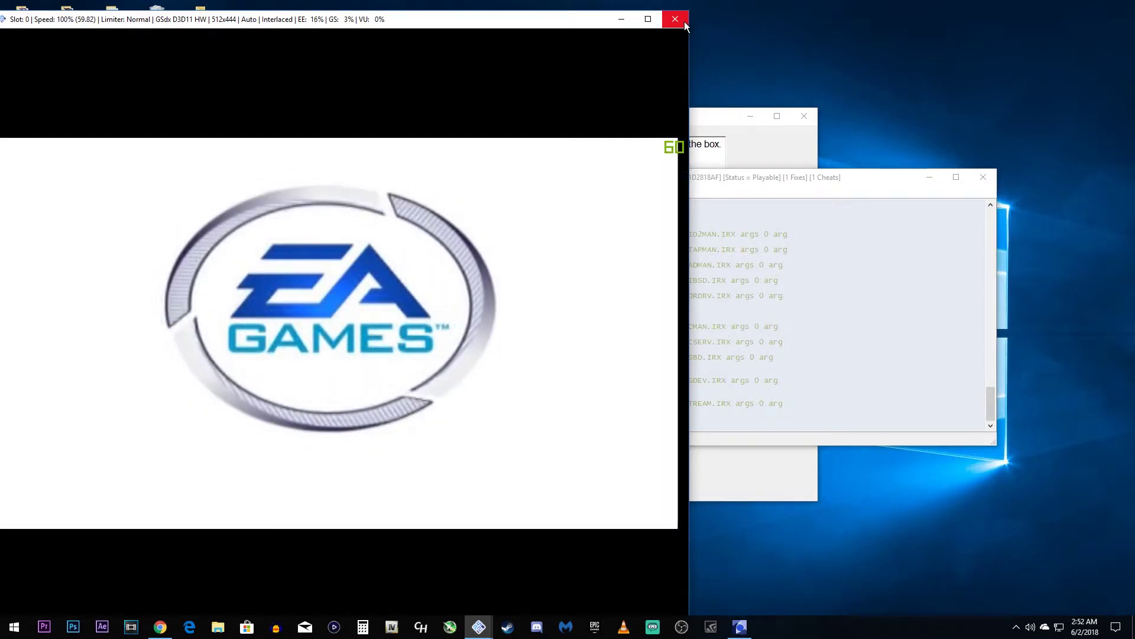
left_click(684, 21)
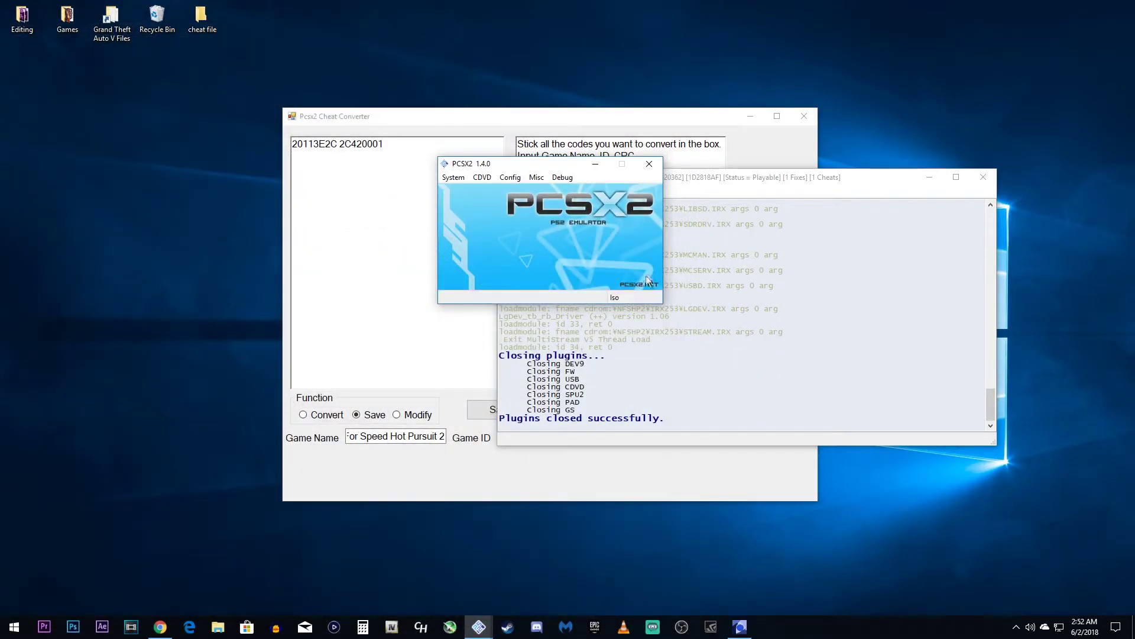
Step: Show the PCSX2 log, scroll to the boot lines, select disc ID SLUS_203.62, and move the log right
left_click_drag(560, 166, 340, 171)
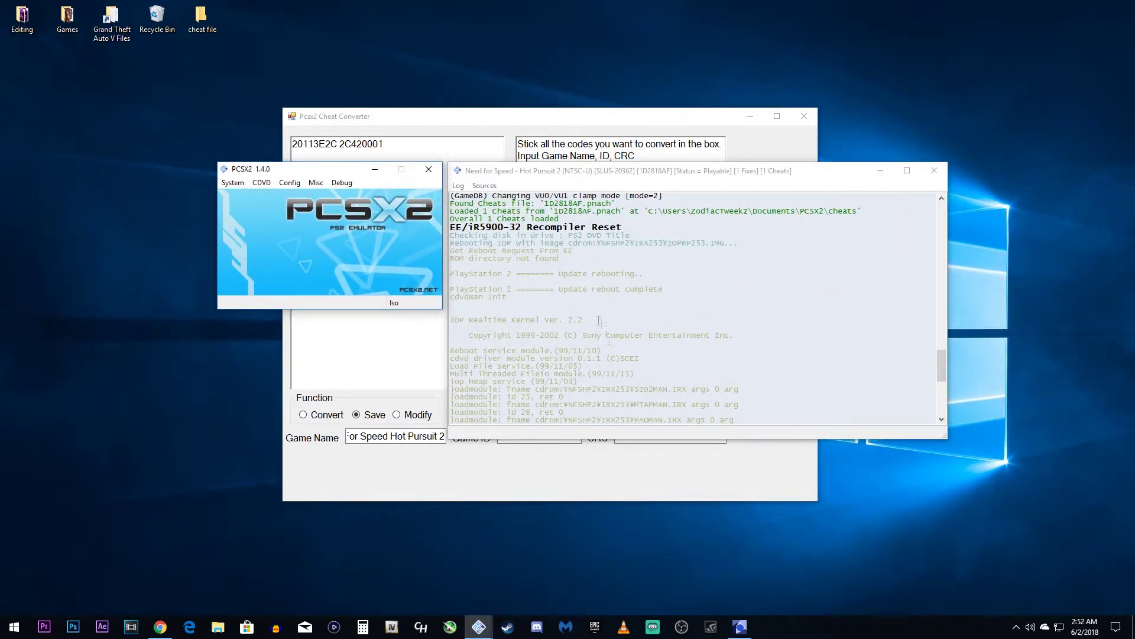
left_click(320, 187)
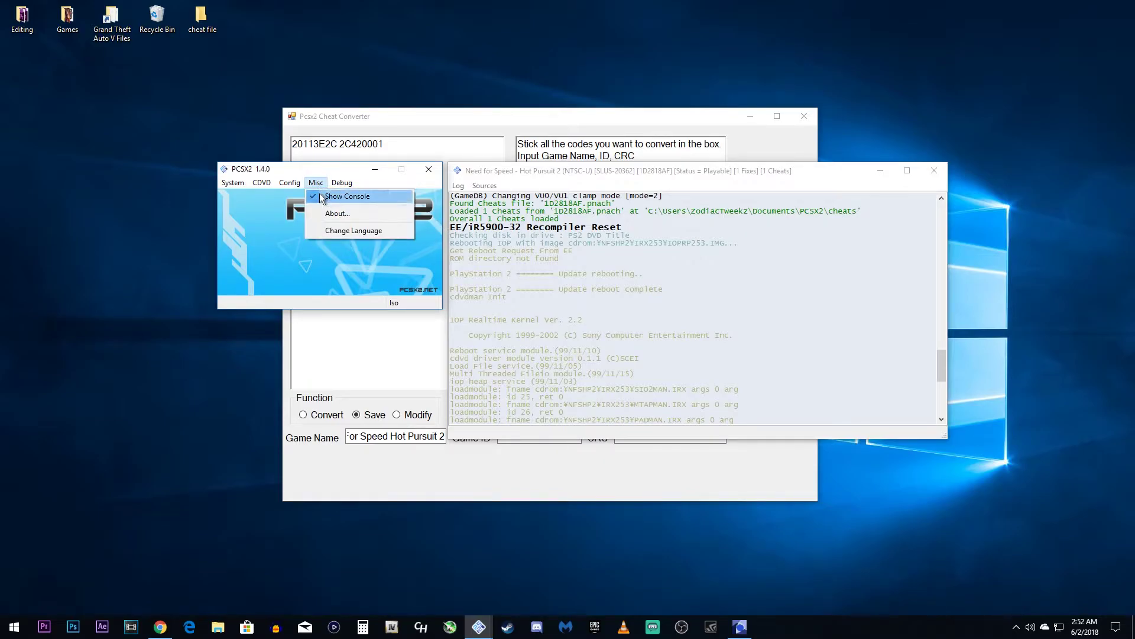
left_click(778, 309)
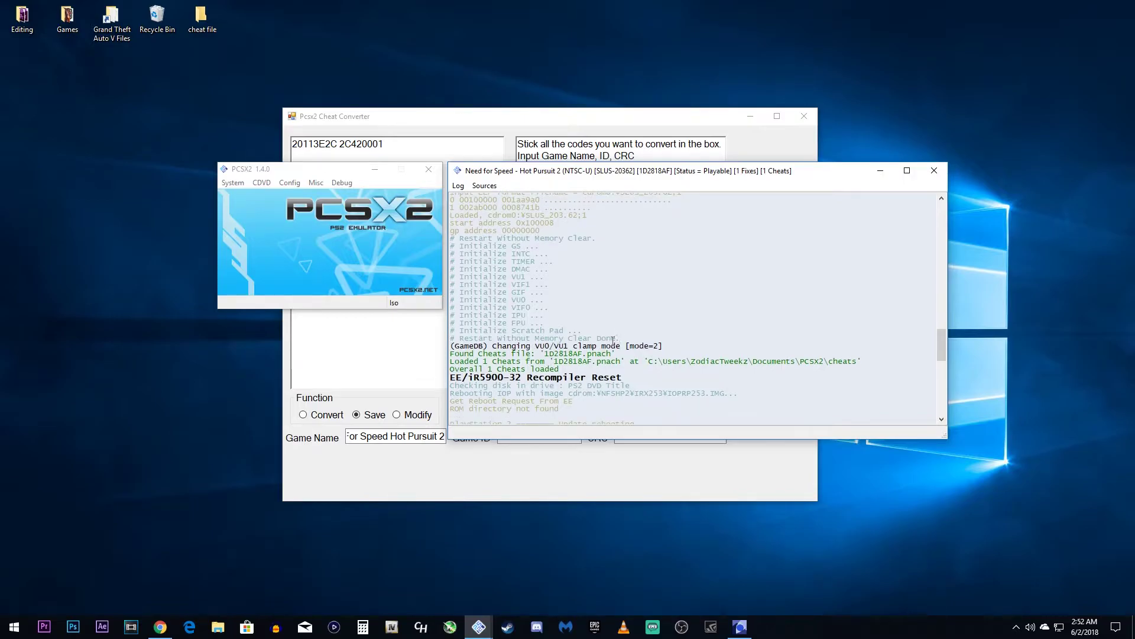
scroll(615, 337, "up", 10)
scroll(612, 338, "up", 1)
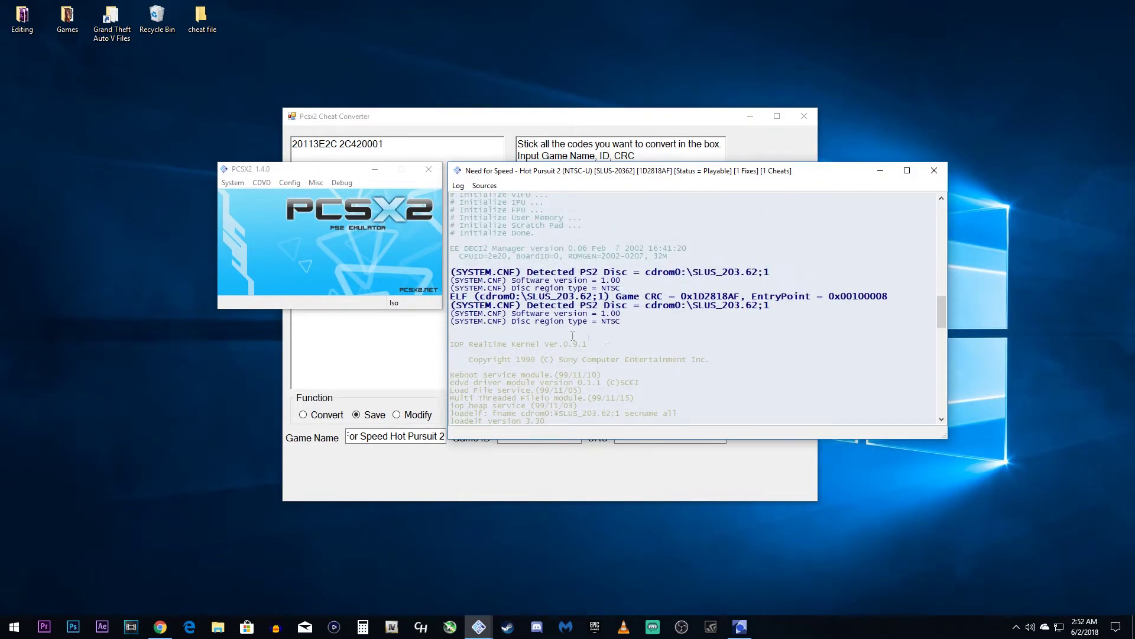
left_click_drag(451, 271, 638, 323)
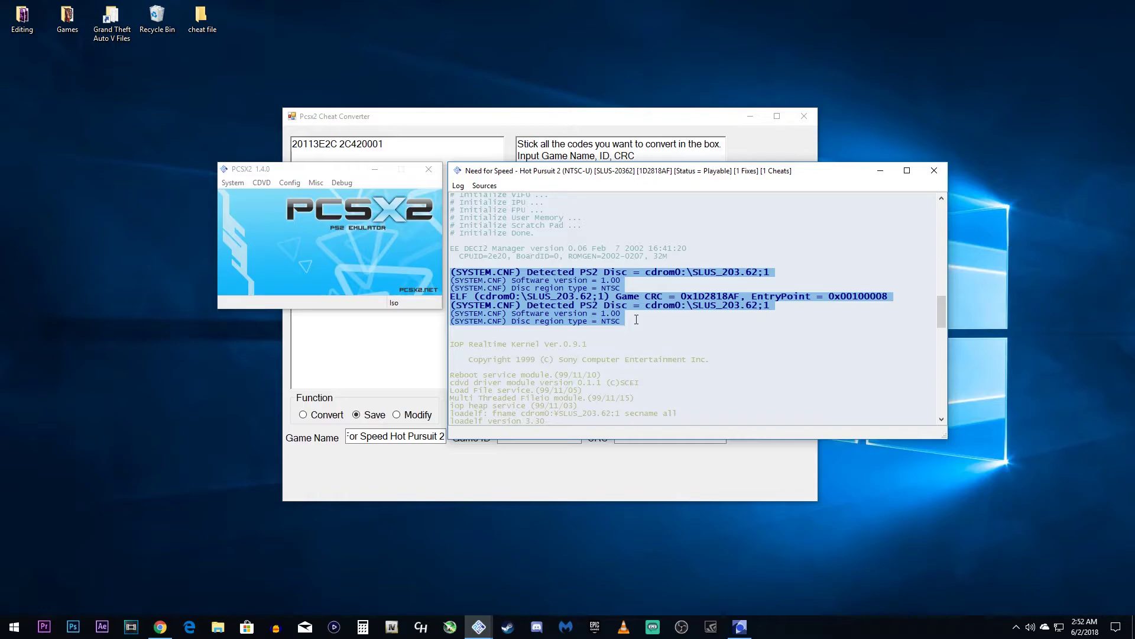
left_click(810, 324)
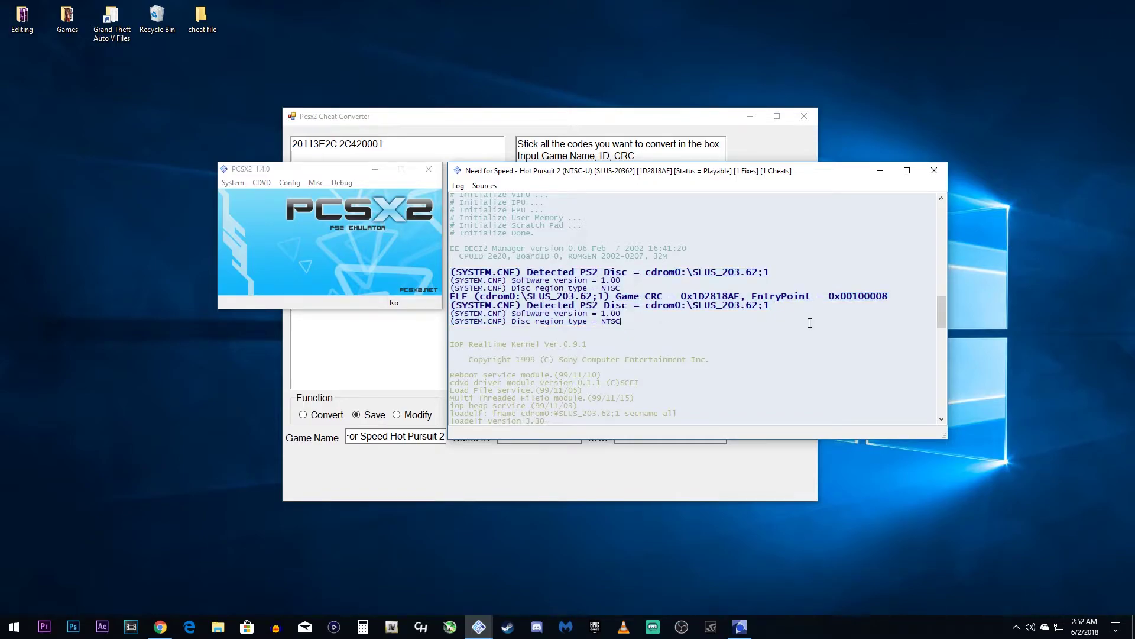
left_click_drag(692, 272, 759, 272)
key("ctrl+c")
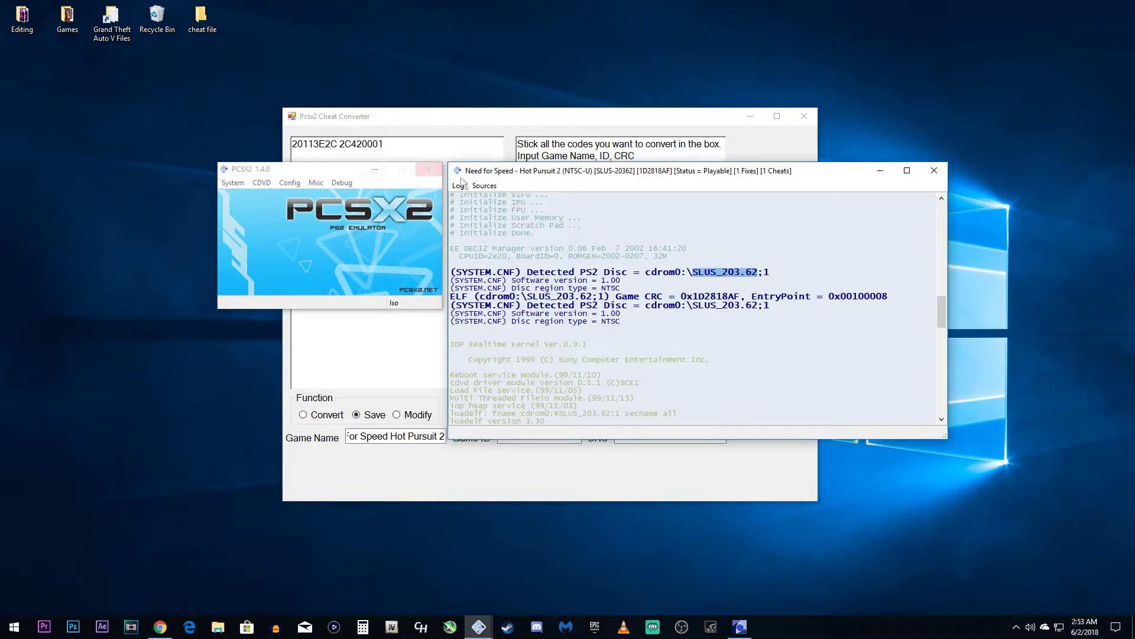
left_click_drag(484, 162, 827, 159)
Step: Arrange the converter and log windows and copy SLUS_203.62 from the PCSX2 log
left_click(473, 135)
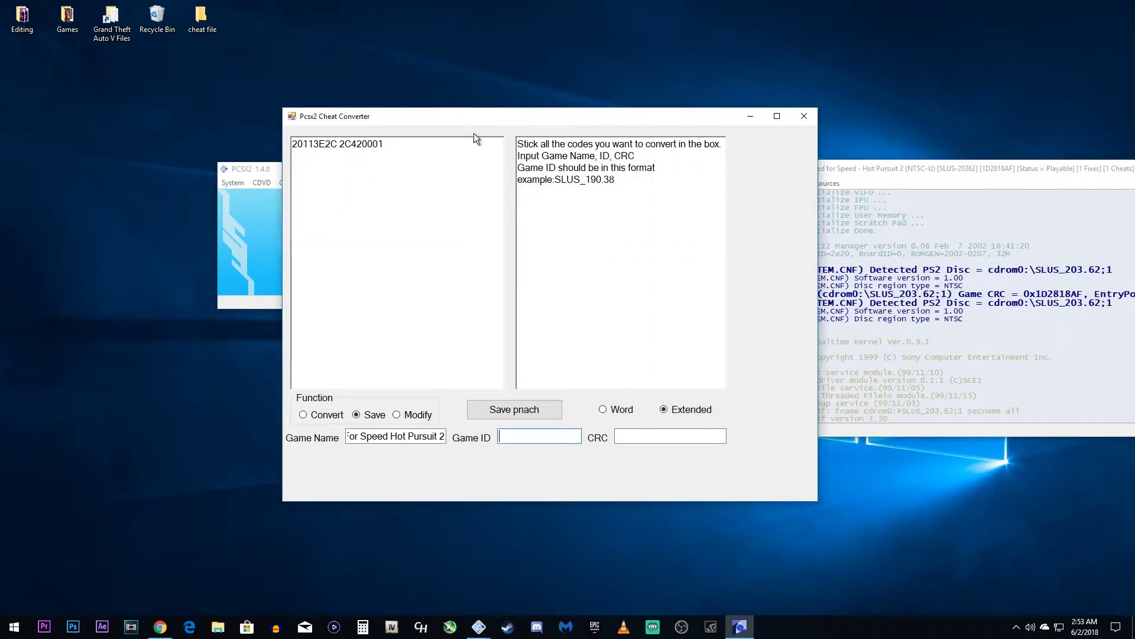
left_click_drag(571, 125, 344, 131)
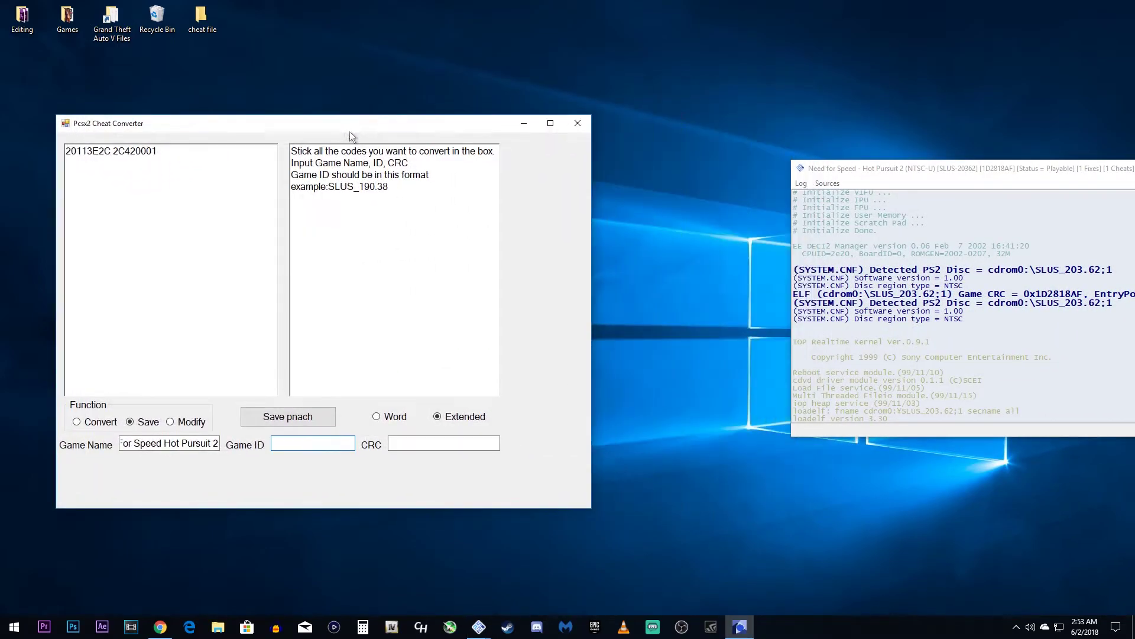
left_click(900, 179)
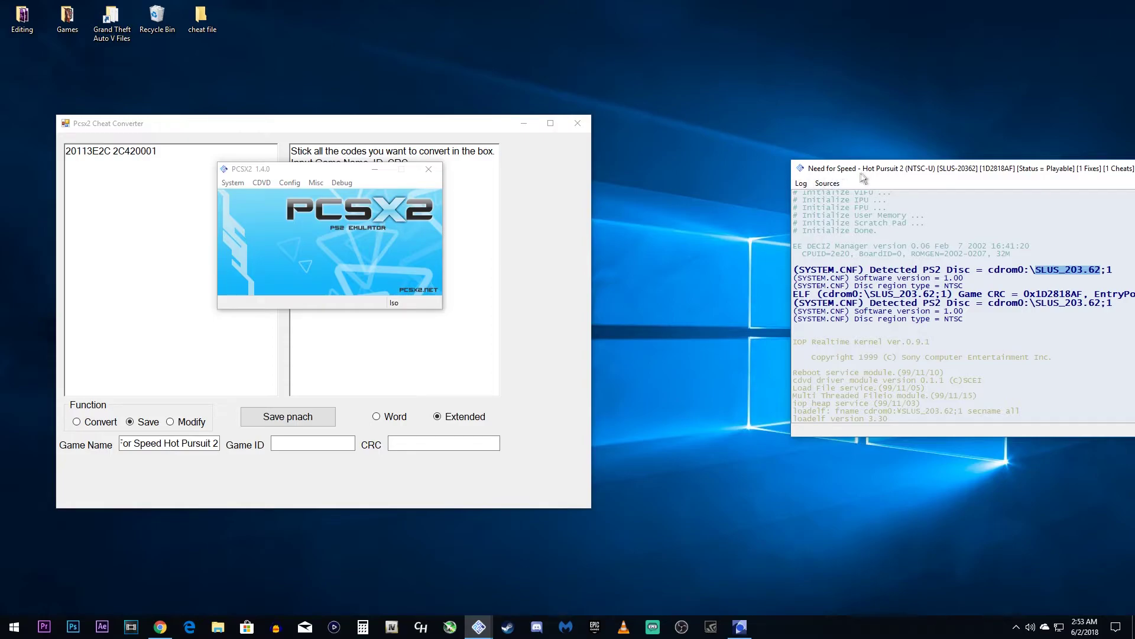
left_click_drag(863, 170, 635, 152)
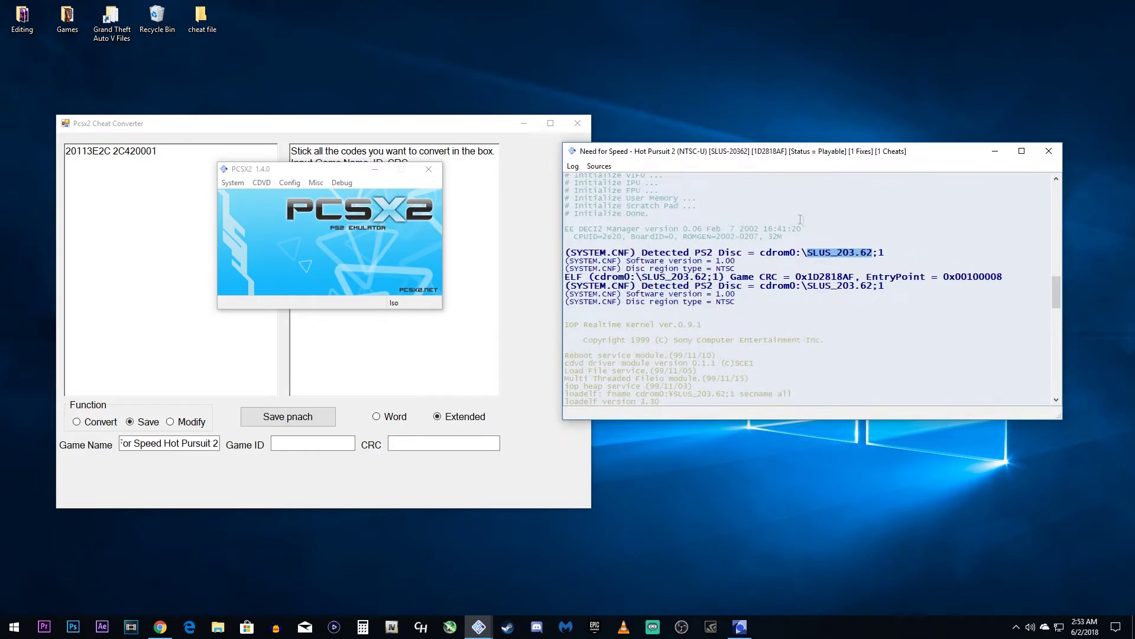
right_click(850, 261)
left_click(877, 300)
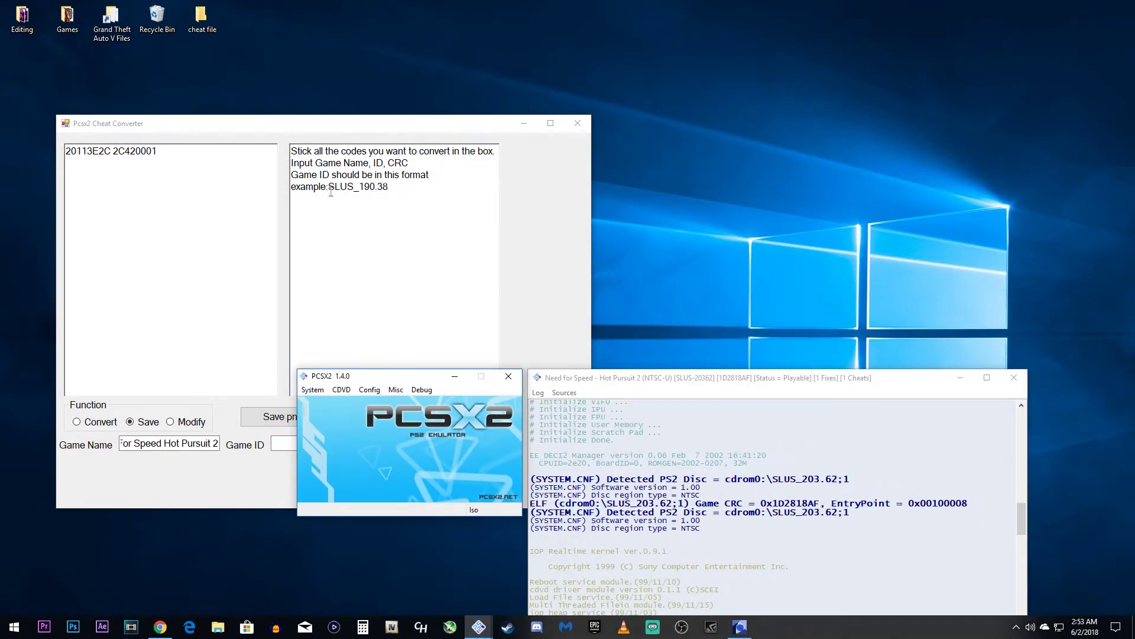
Step: Check the example ID SLUS_190.38, then paste SLUS_203.62 into the converter's Game ID field
left_click(331, 193)
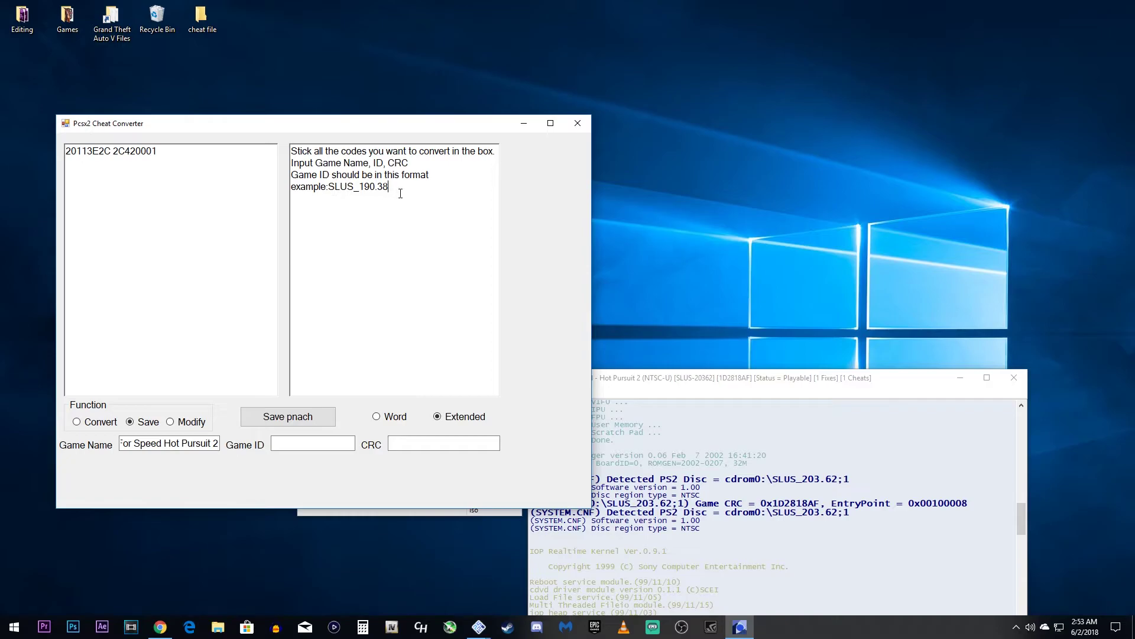
double_click(373, 195)
left_click_drag(330, 186, 395, 186)
left_click(448, 274)
left_click(321, 442)
right_click(321, 443)
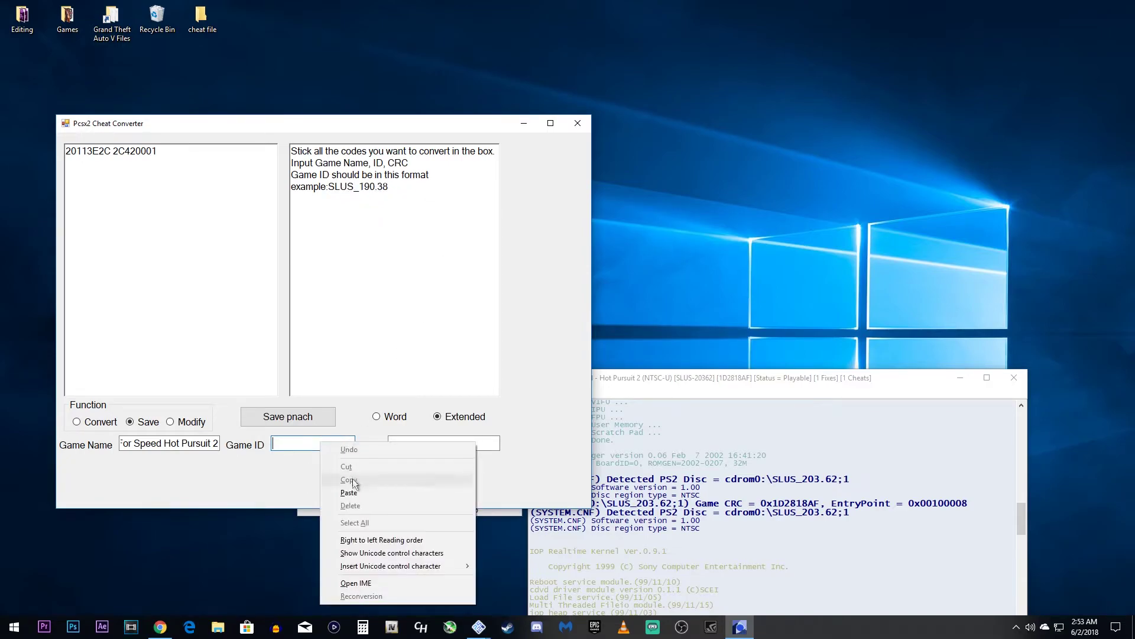
left_click(362, 488)
left_click_drag(708, 385, 759, 180)
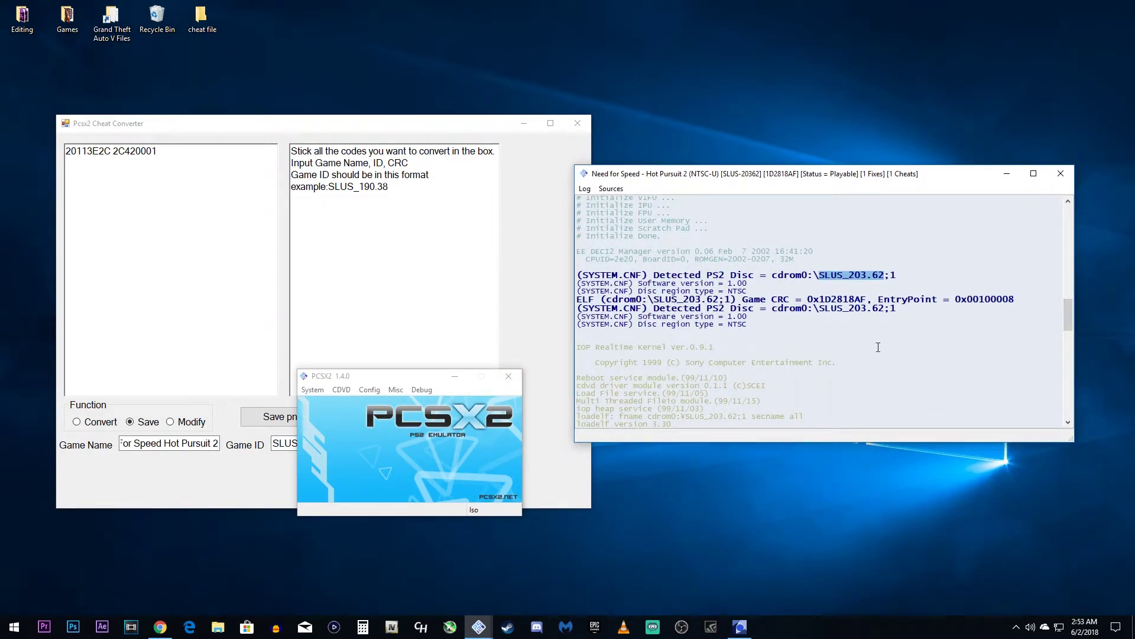
Step: Copy the CRC 1D2818AF (without 0x) from the PCSX2 log into the converter's CRC field
mouse_move(808, 299)
left_mouse_down()
mouse_move(873, 300)
mouse_move(819, 300)
left_mouse_up()
left_click(837, 369)
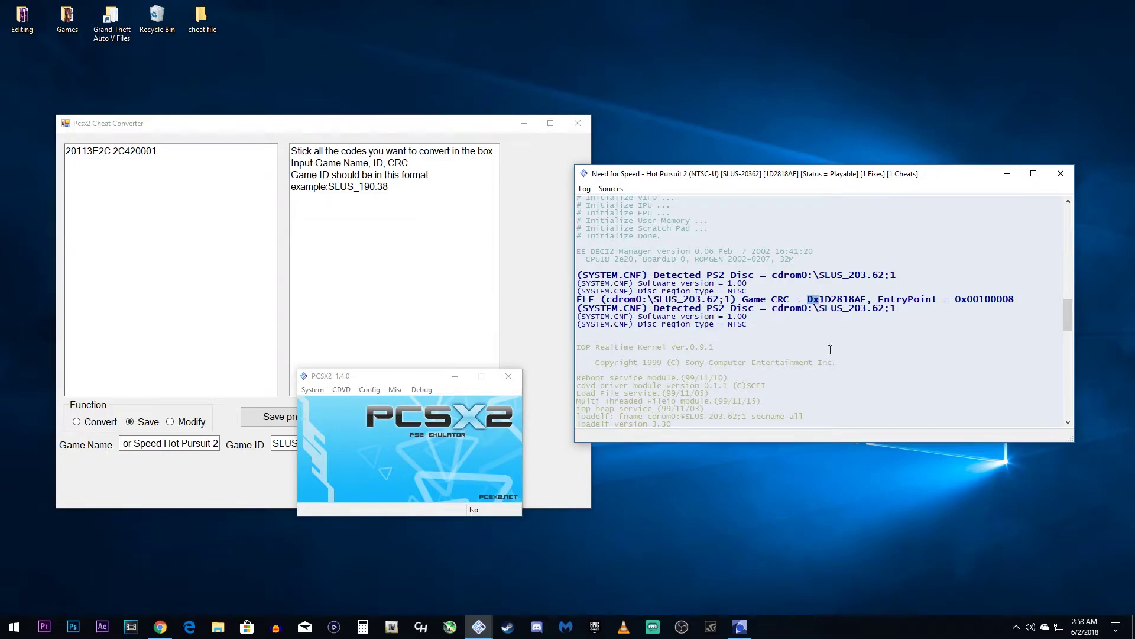
left_click_drag(820, 299, 867, 298)
right_click(847, 303)
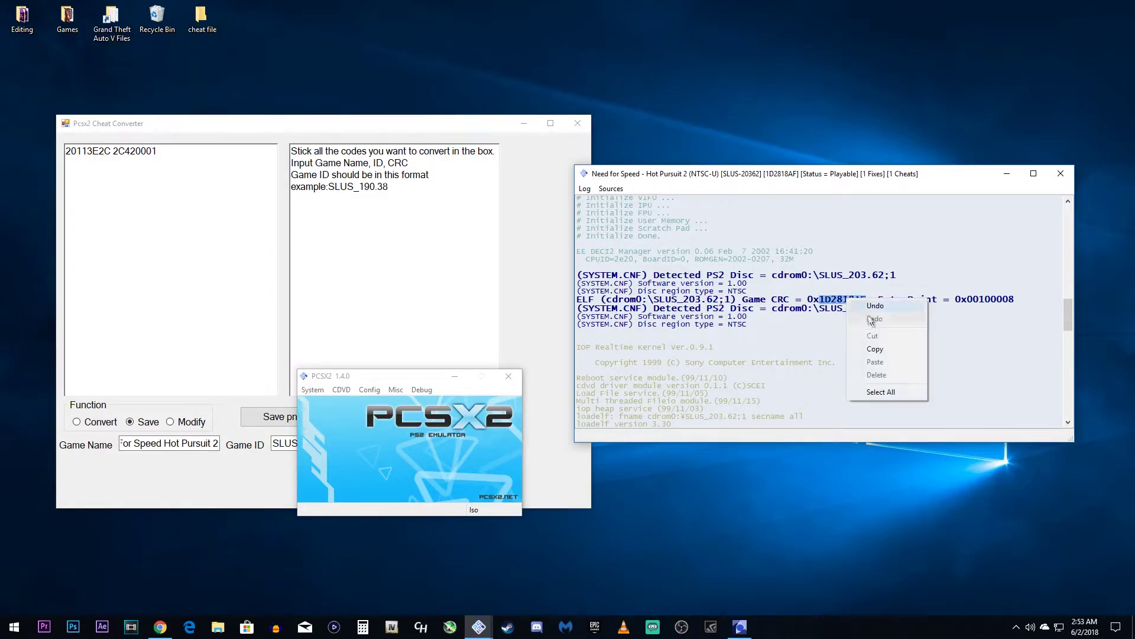
left_click(874, 347)
left_click_drag(482, 375, 488, 507)
right_click(420, 440)
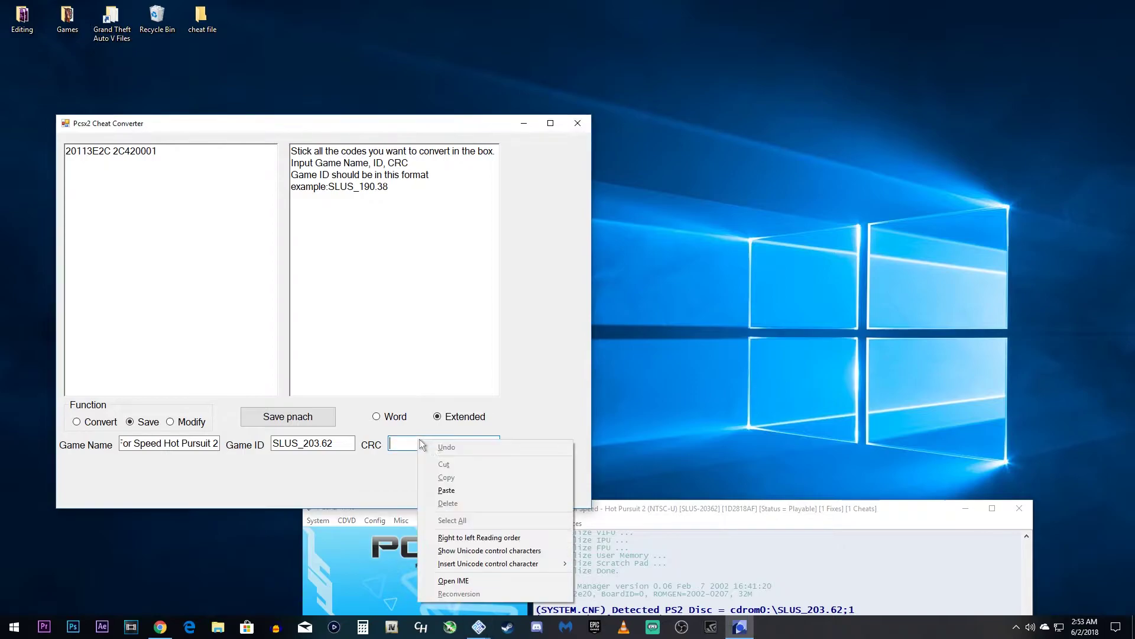
left_click(450, 490)
Step: Close the PCSX2 log window and the emulator window
left_click_drag(680, 516, 774, 303)
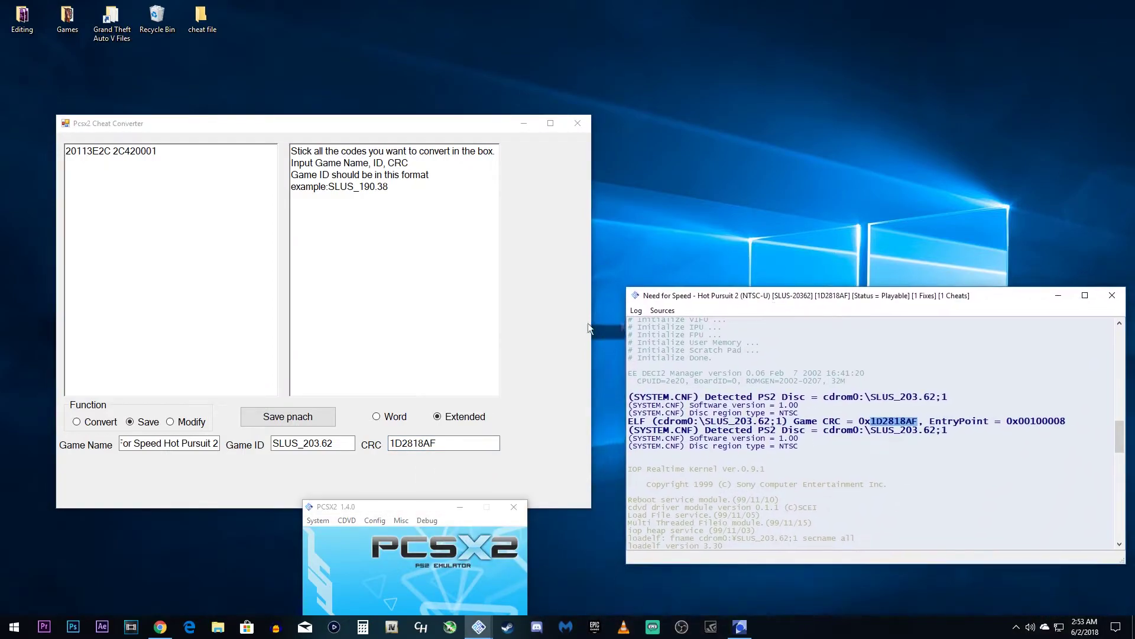
left_click(1112, 295)
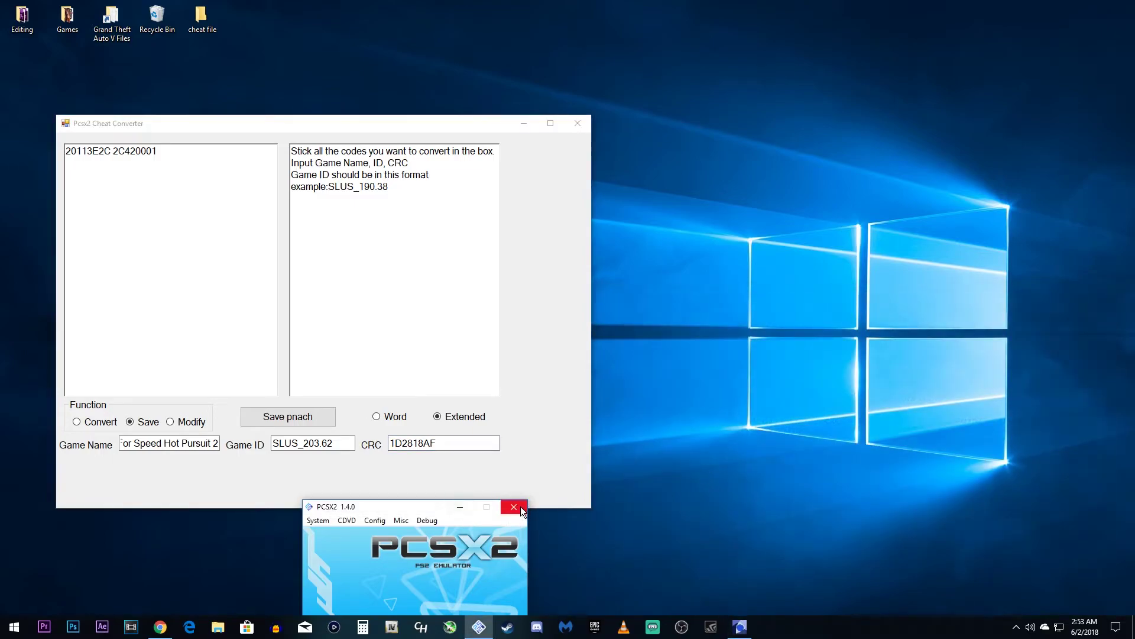
left_click(519, 507)
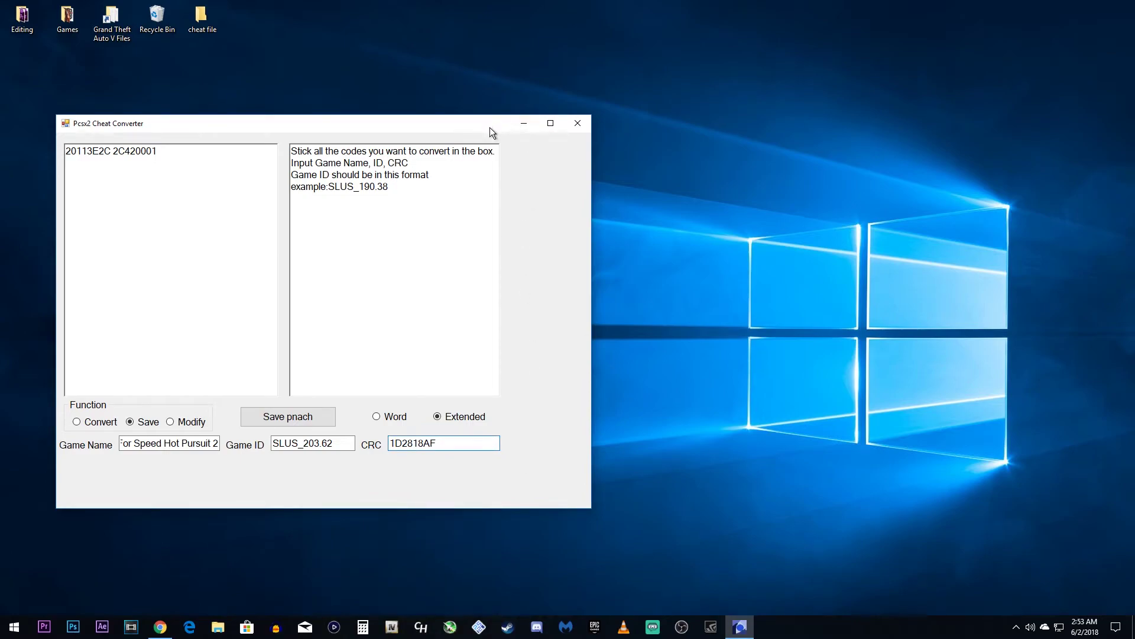
Step: Centre the converter window, tidy the cheat file icon, and start saving as a pnach file
left_click_drag(489, 126, 763, 85)
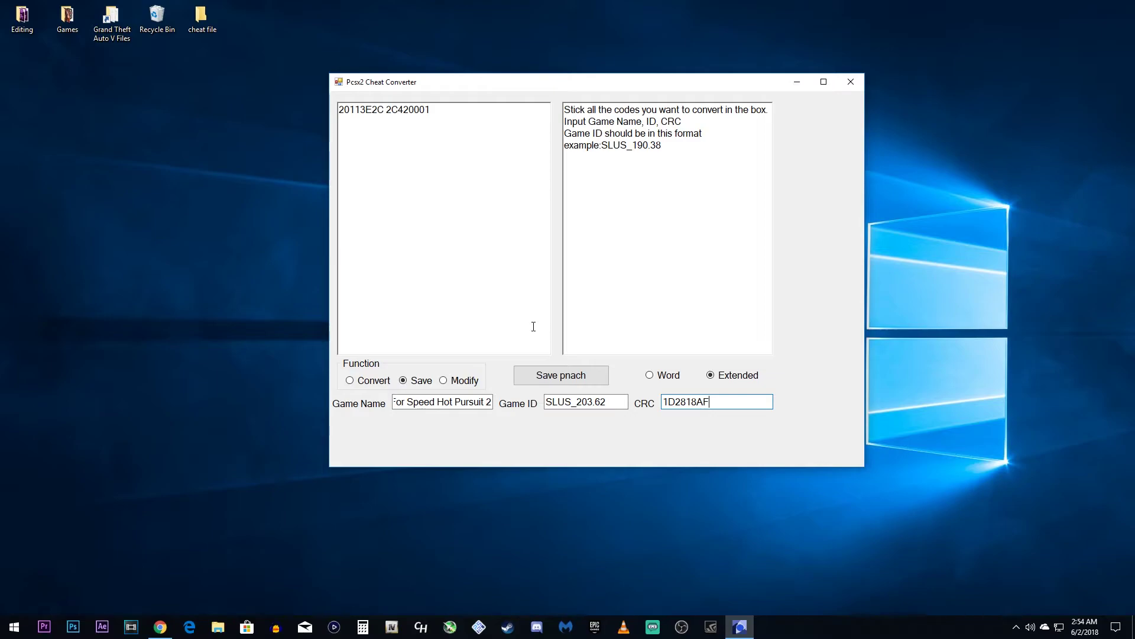
left_click_drag(187, 34, 166, 249)
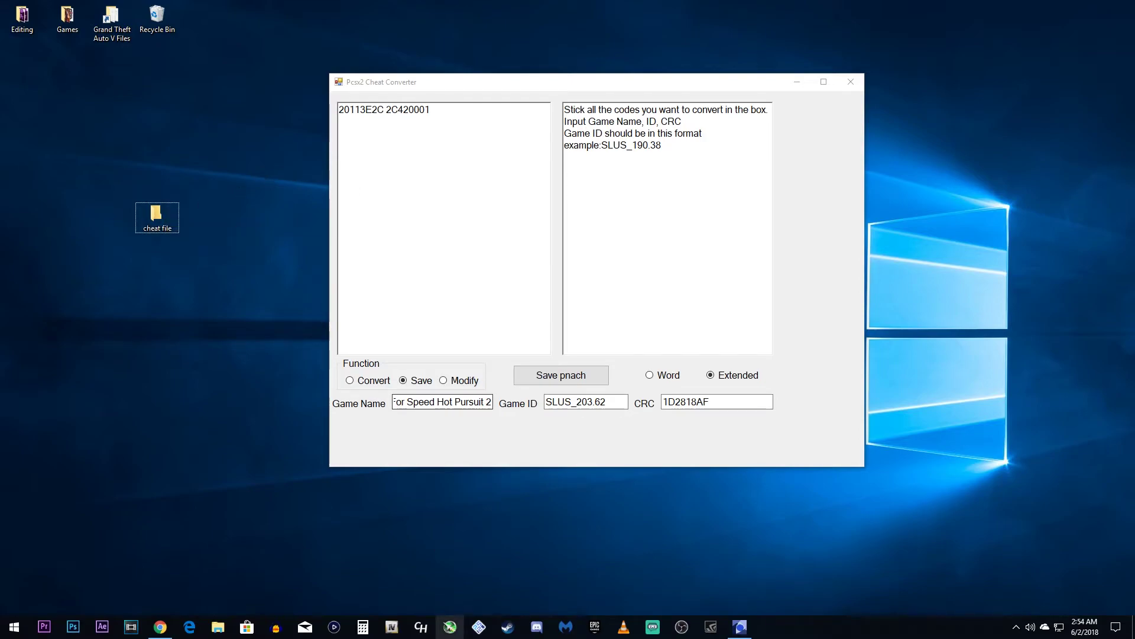
left_click(581, 379)
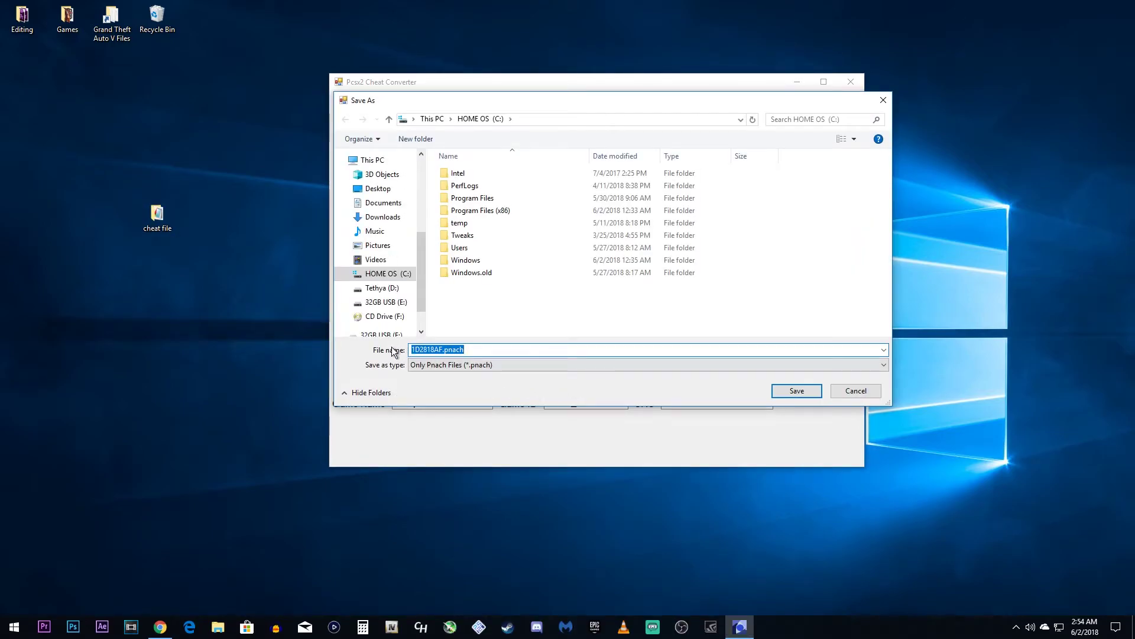
Step: Browse the Save dialog to the Documents > PCSX2 > cheats folder
left_click_drag(583, 104, 481, 122)
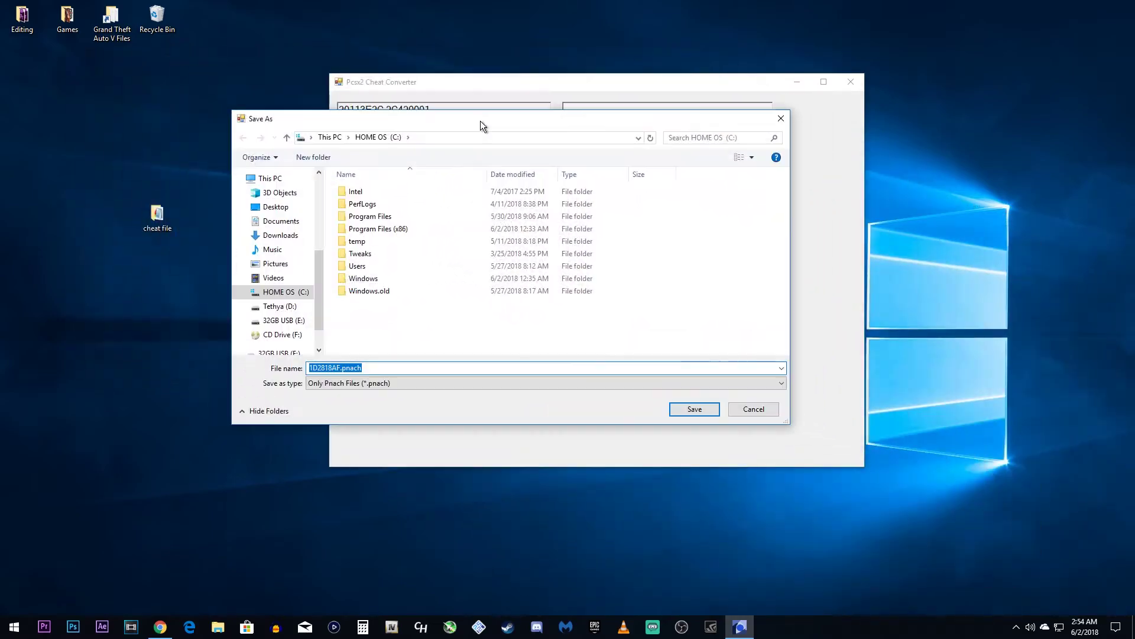
left_click(284, 220)
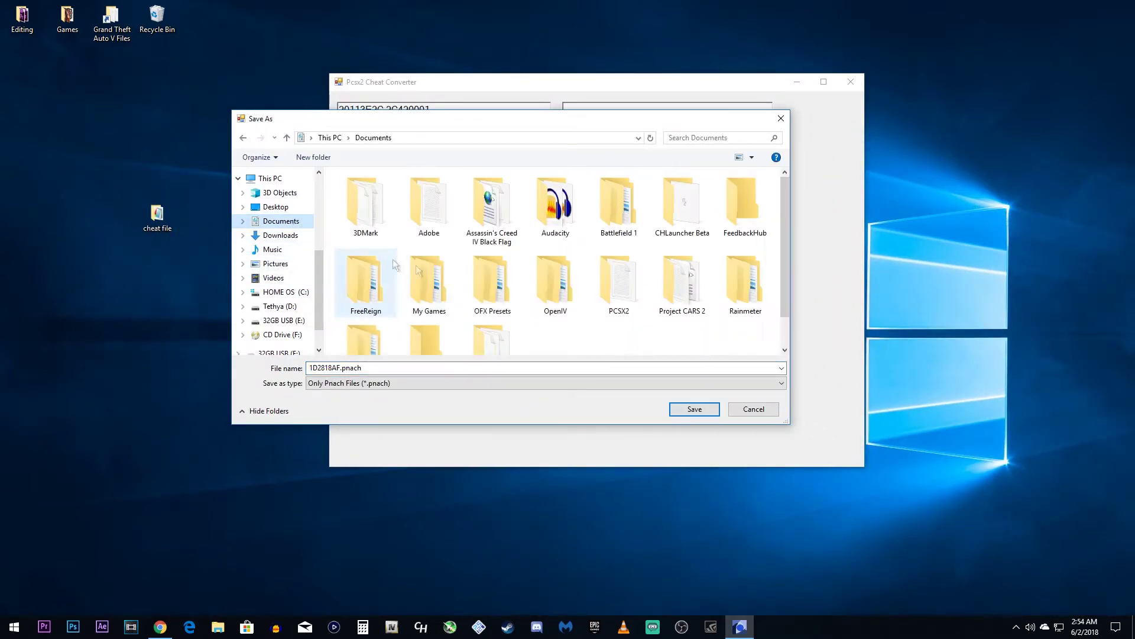
scroll(682, 353, "down", 1)
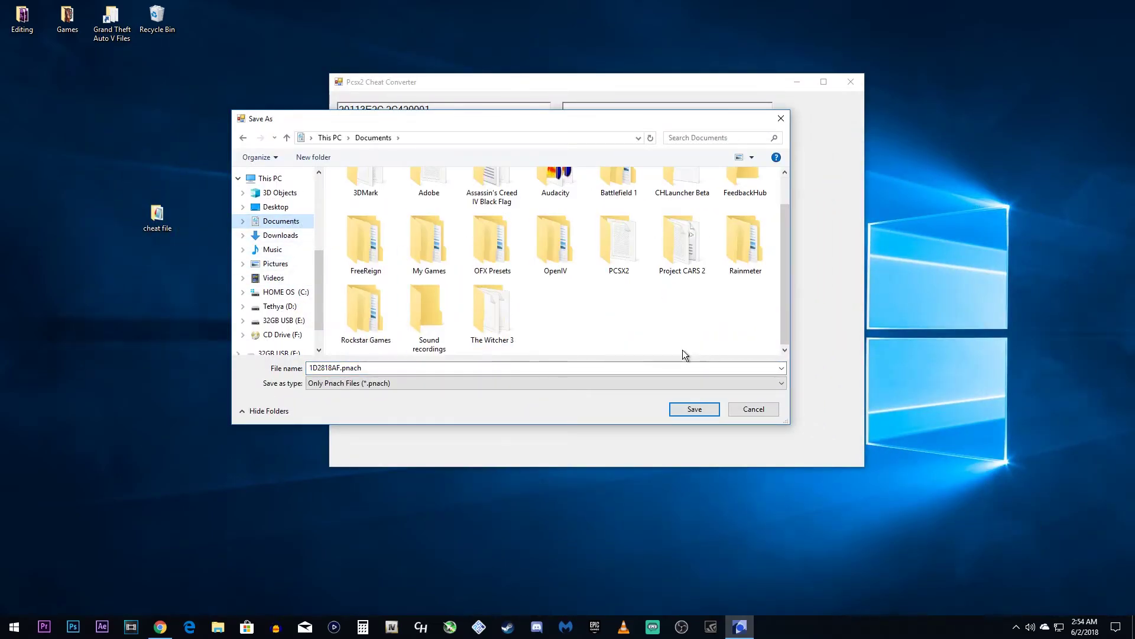
double_click(632, 257)
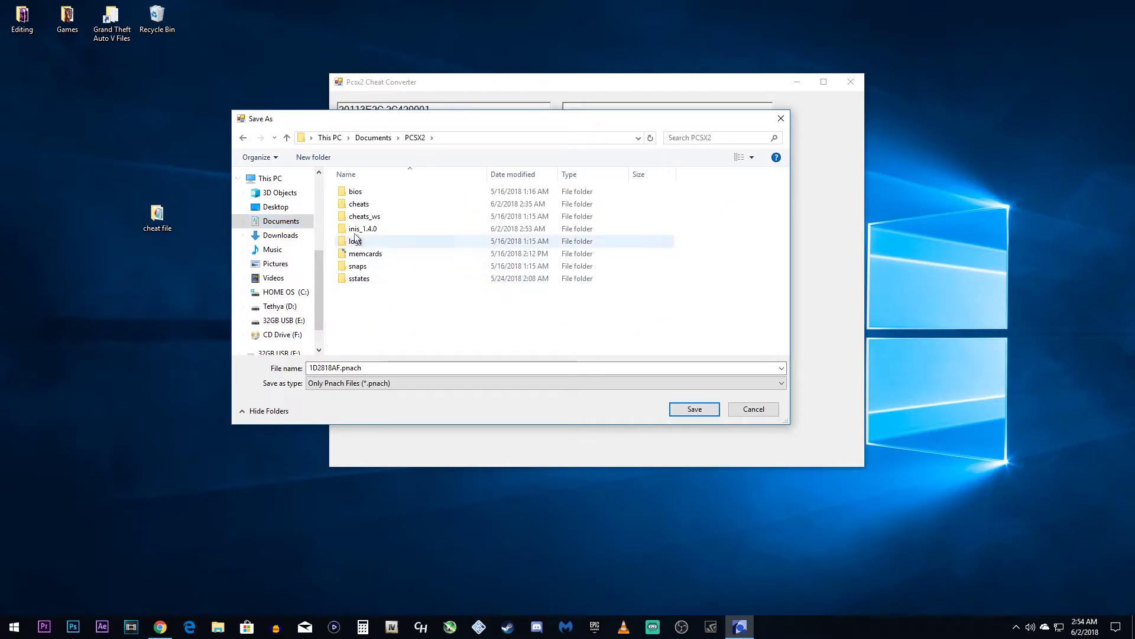
left_click(376, 217)
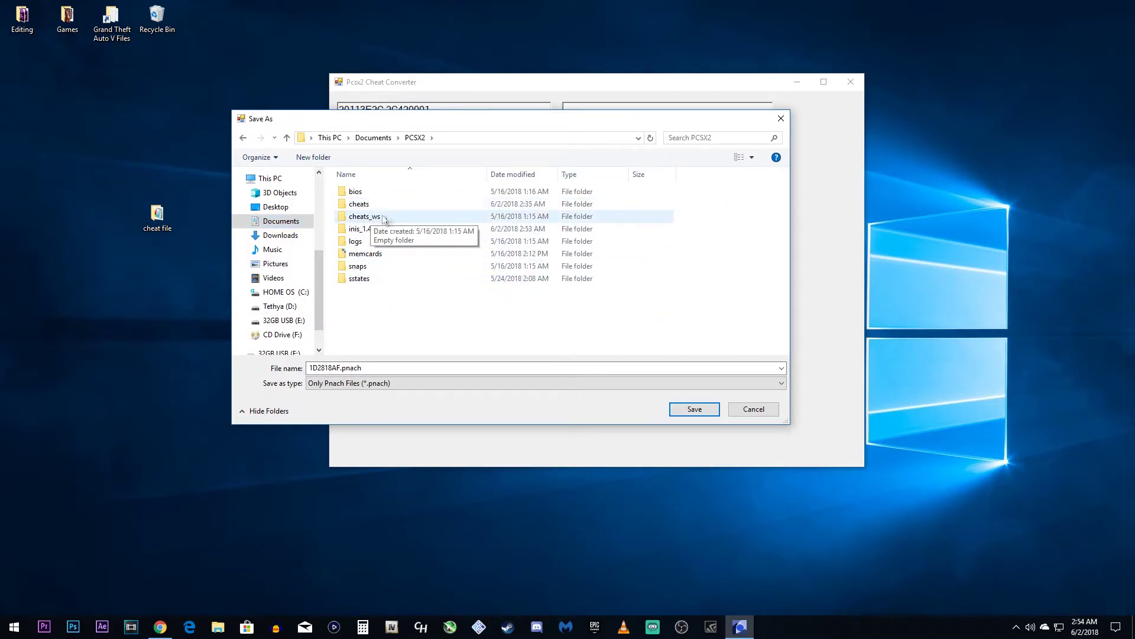
double_click(375, 218)
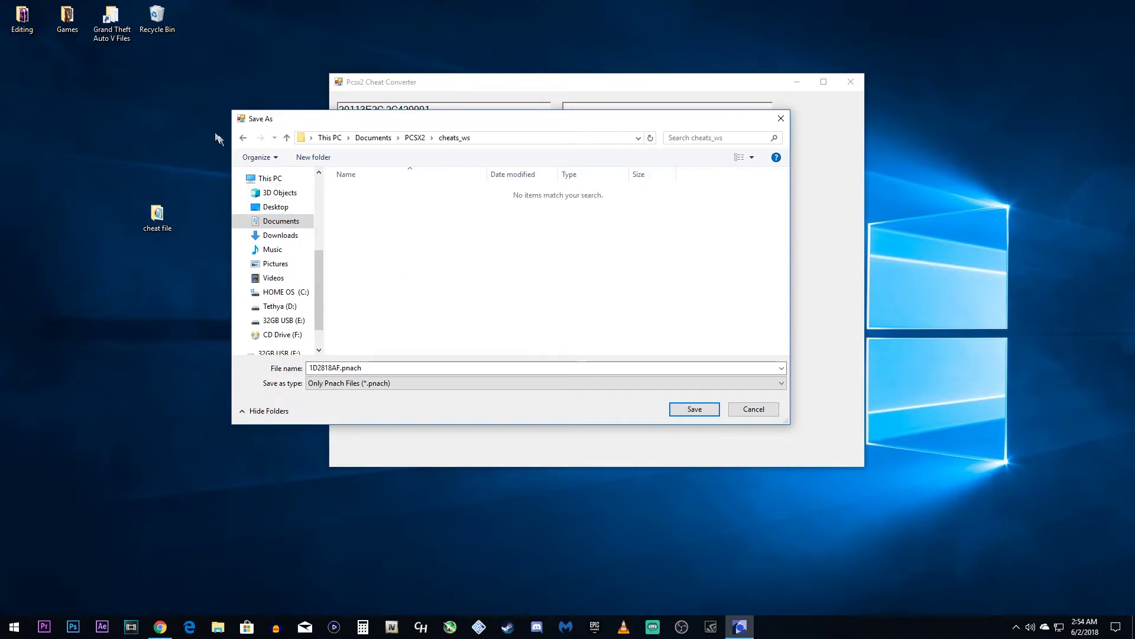
left_click(242, 137)
double_click(382, 201)
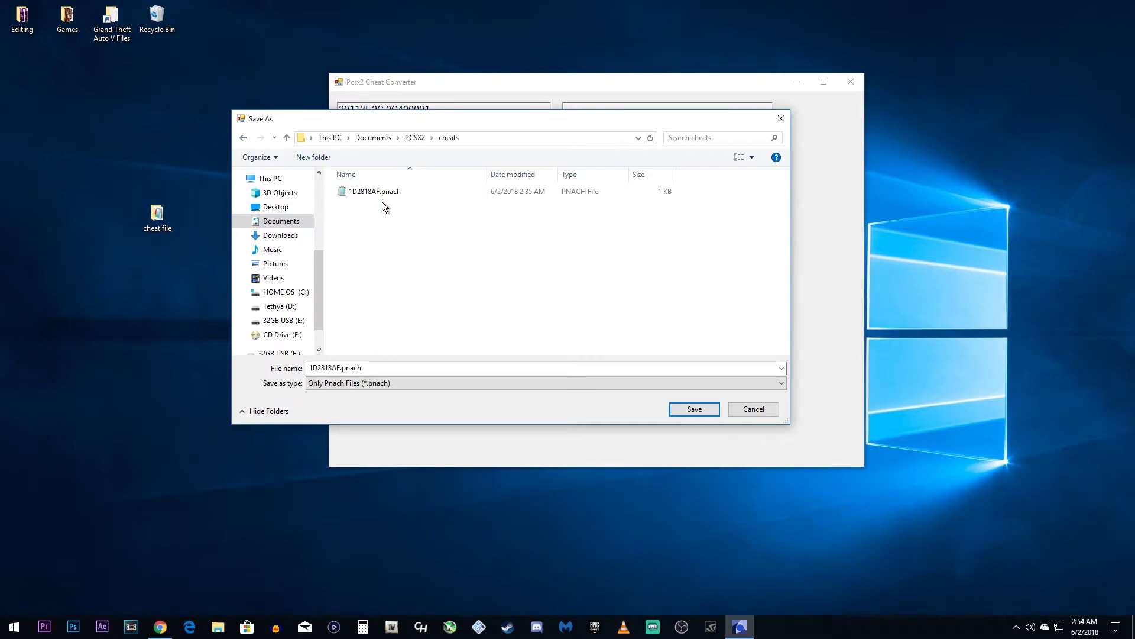
Step: Save 1D2818AF.pnach there, replacing the existing file, then close the converter
left_click(690, 408)
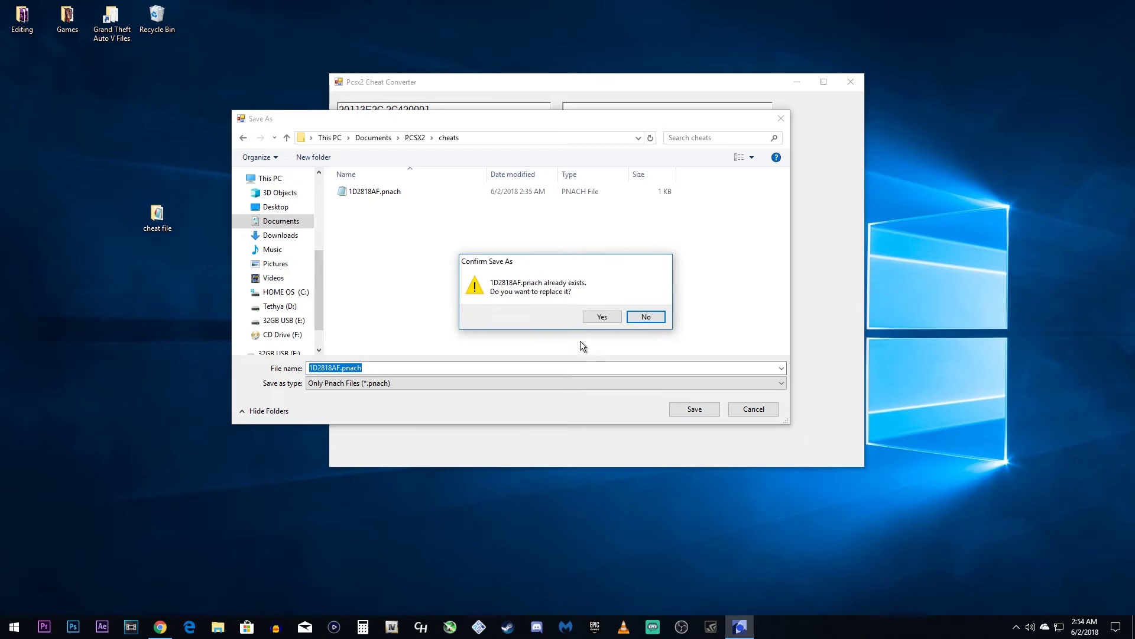
left_click(599, 316)
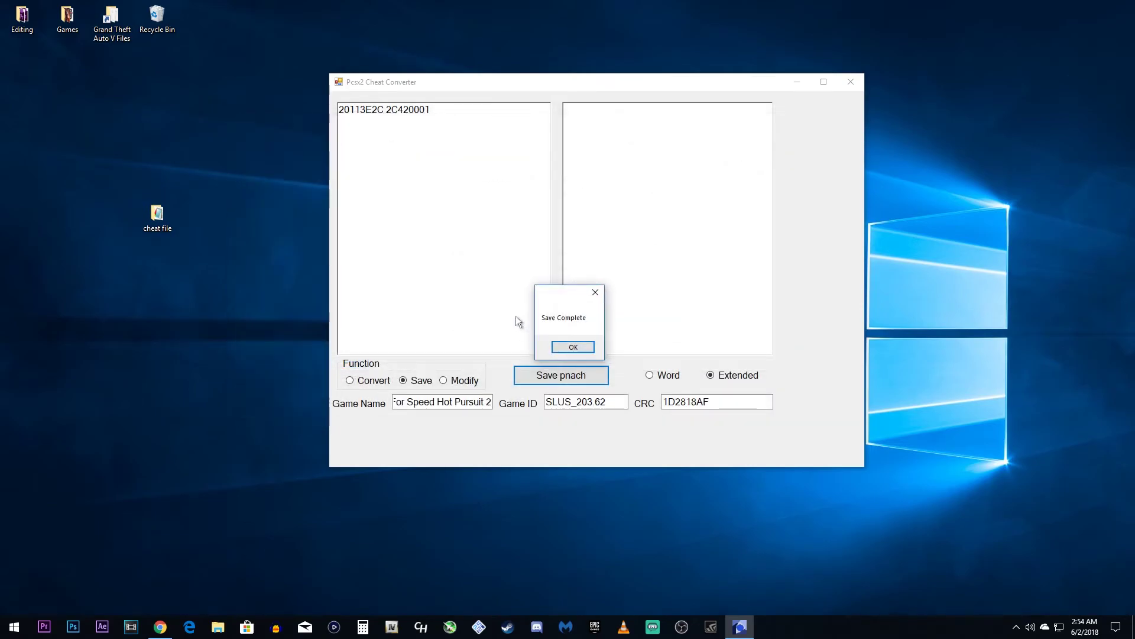
left_click(571, 349)
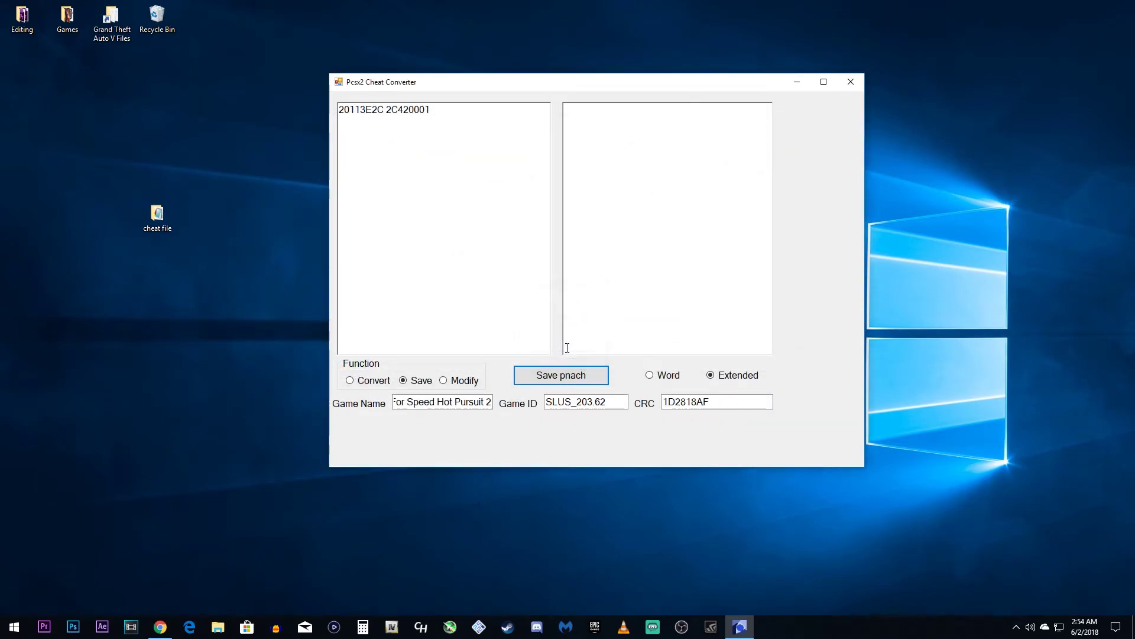
left_click(851, 82)
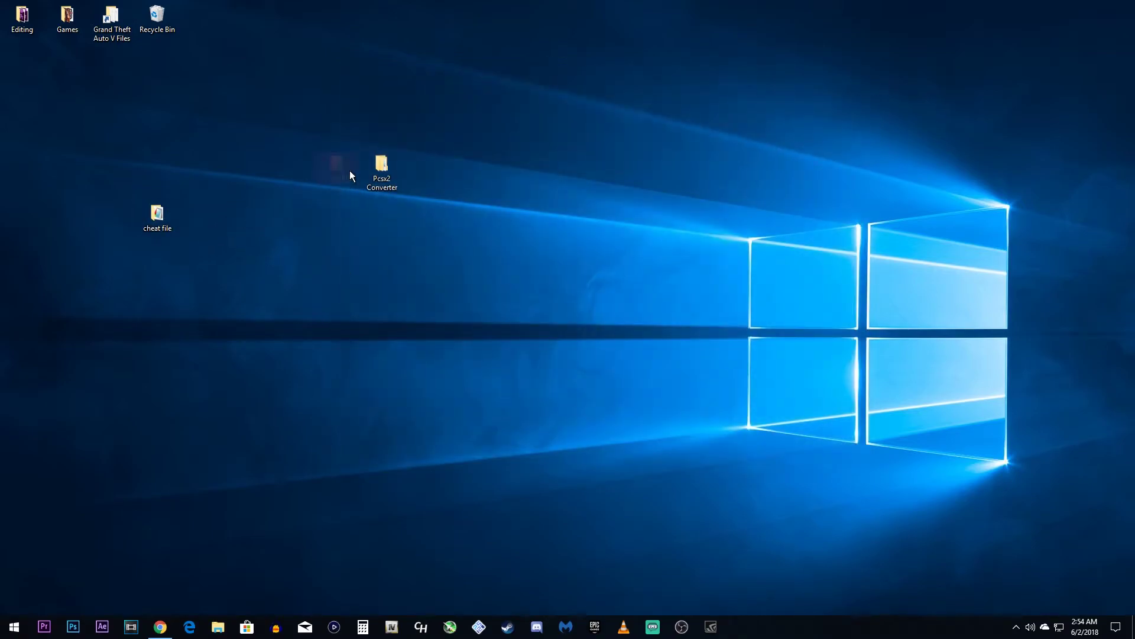
Step: Tidy the desktop icons into the top row and centre the PCSX2 1.4.0 window
left_click_drag(349, 175, 346, 176)
left_click_drag(477, 250, 204, 24)
left_click(598, 566)
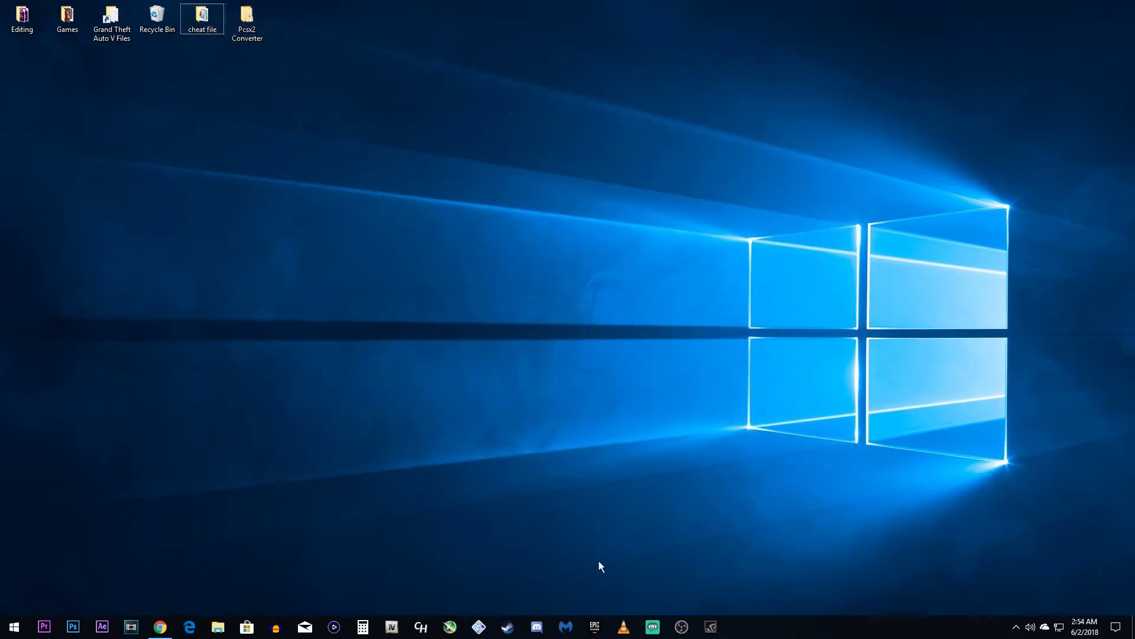
left_click(494, 628)
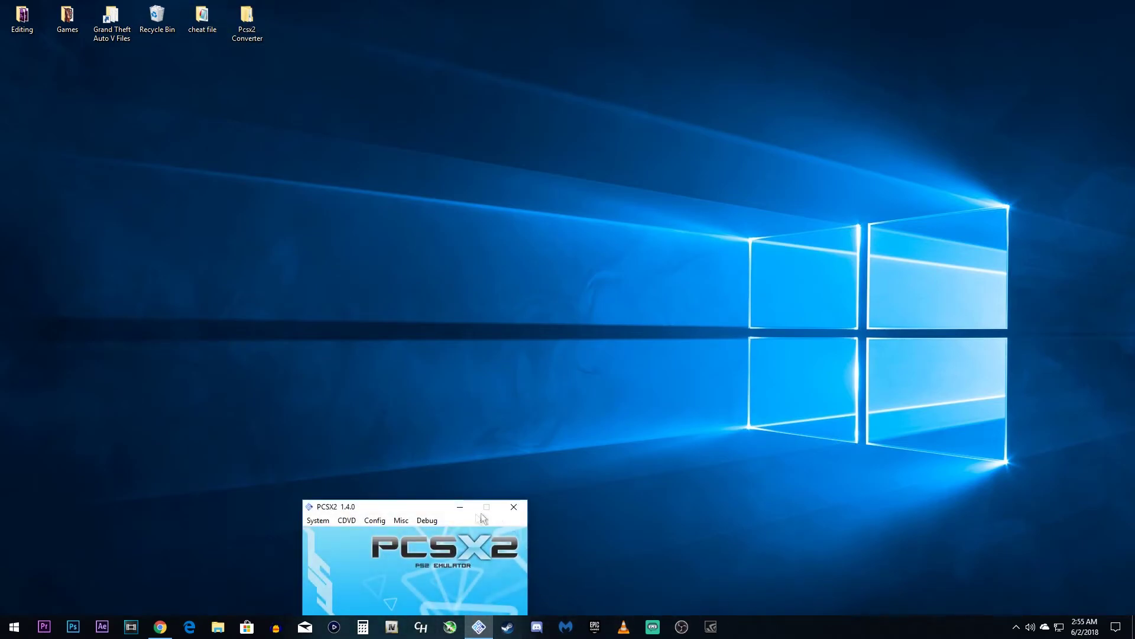
left_click_drag(427, 510, 453, 241)
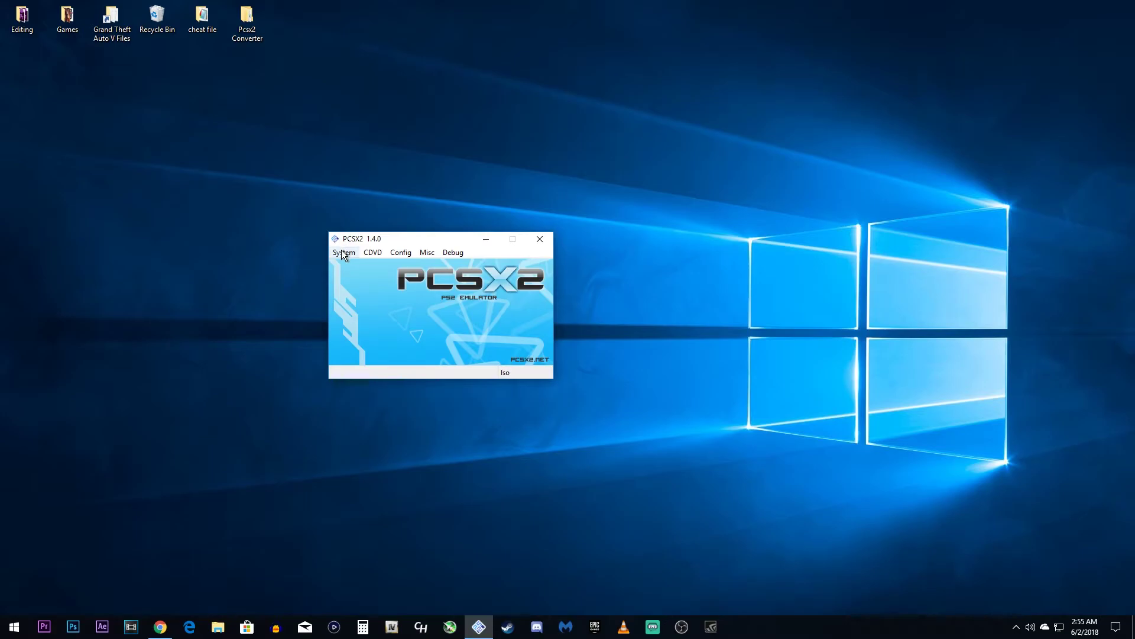
left_click(345, 255)
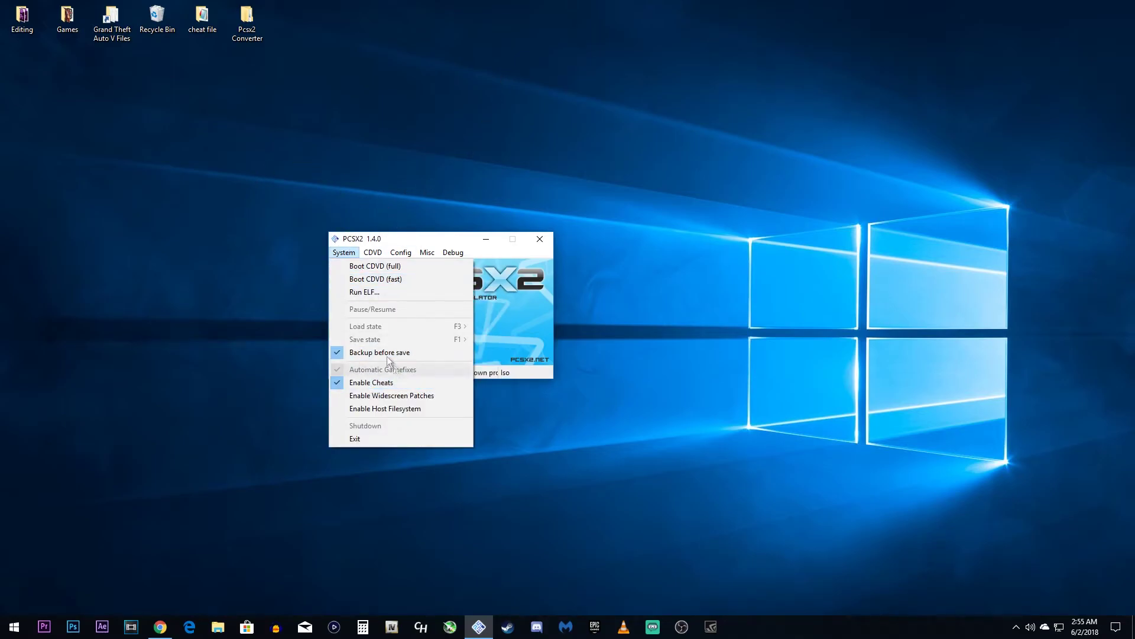
Step: Fast-boot Need for Speed Hot Pursuit 2 from CDVD and show the log console
left_click(396, 280)
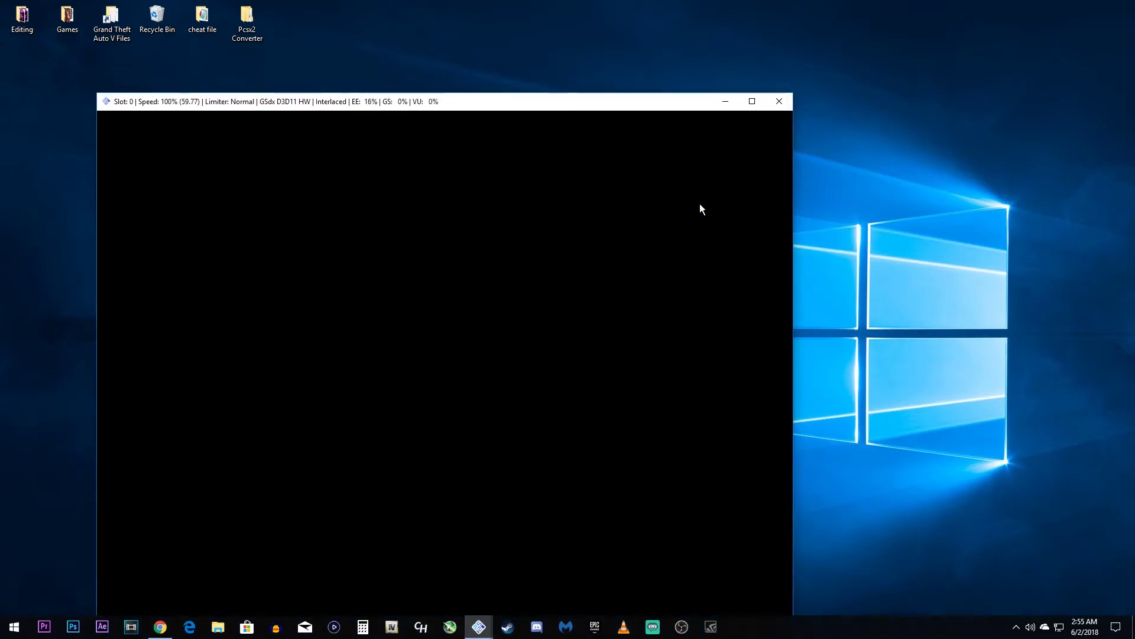
left_click_drag(689, 100, 616, 398)
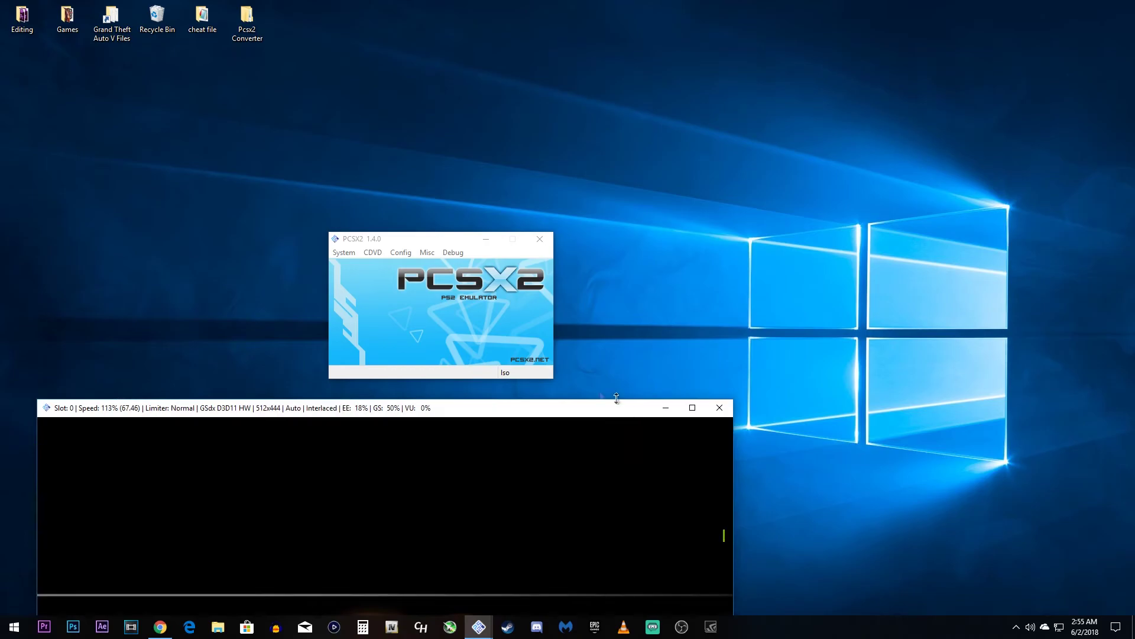
left_click(426, 253)
left_click(443, 266)
scroll(739, 390, "up", 5)
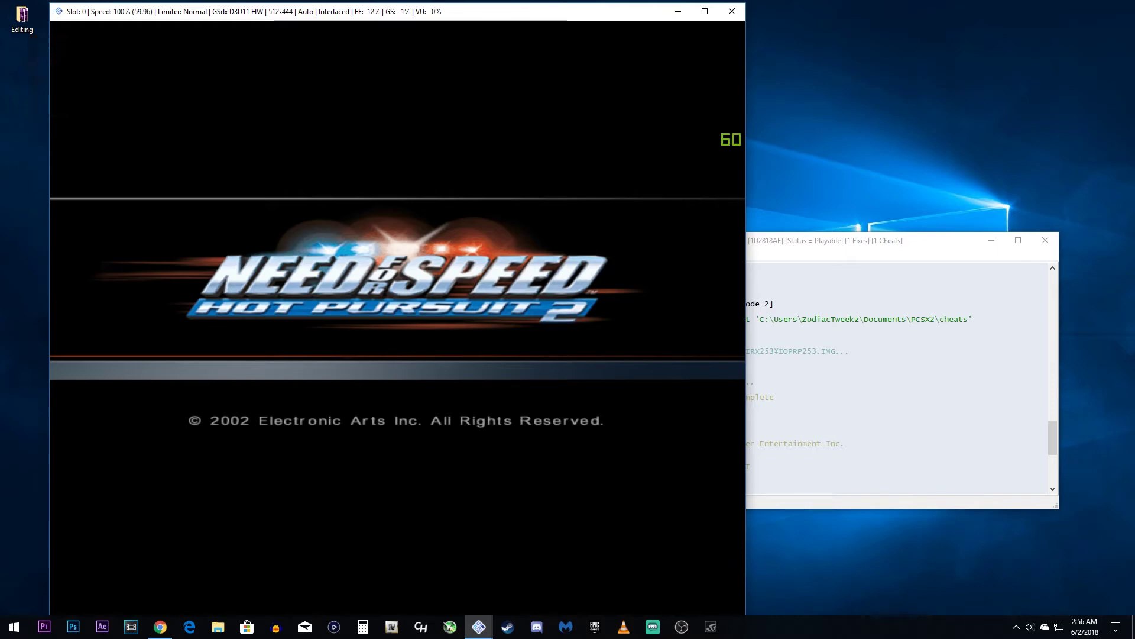
Step: Raise the volume and go from the title screen into the You're The Cop mode
key("XF86AudioRaiseVolume")
key("XF86AudioRaiseVolume")
key("XF86AudioRaiseVolume")
key("XF86AudioRaiseVolume")
key("XF86AudioRaiseVolume")
key("XF86AudioRaiseVolume")
key("XF86AudioRaiseVolume")
key("XF86AudioRaiseVolume")
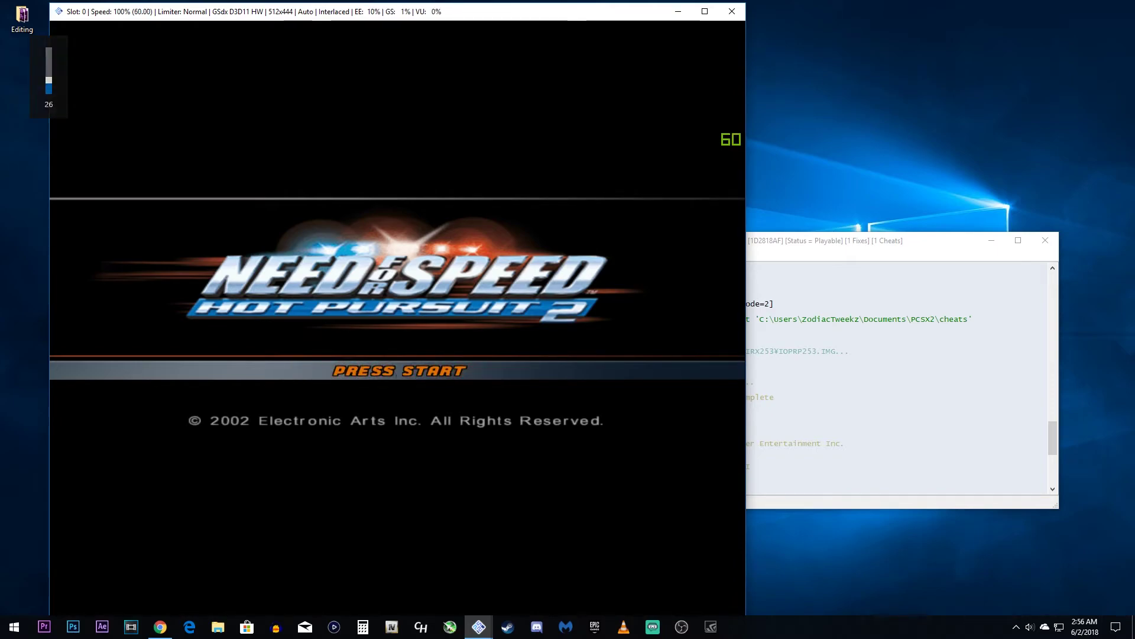
key("Return")
key("Return")
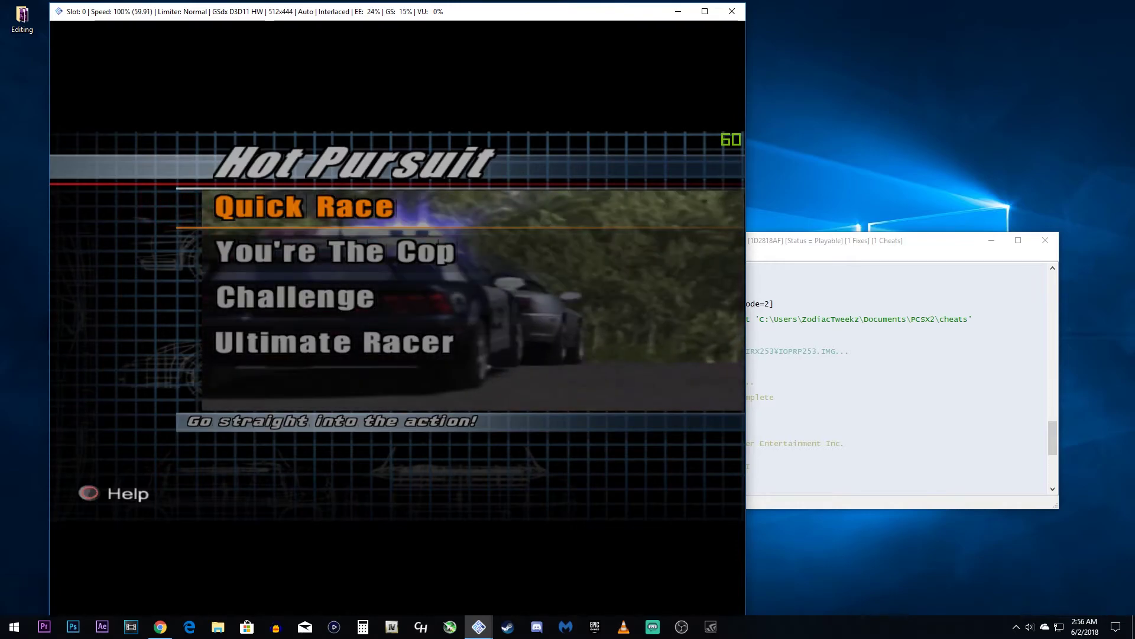
key("Down")
key("Down")
key("Up")
key("Up")
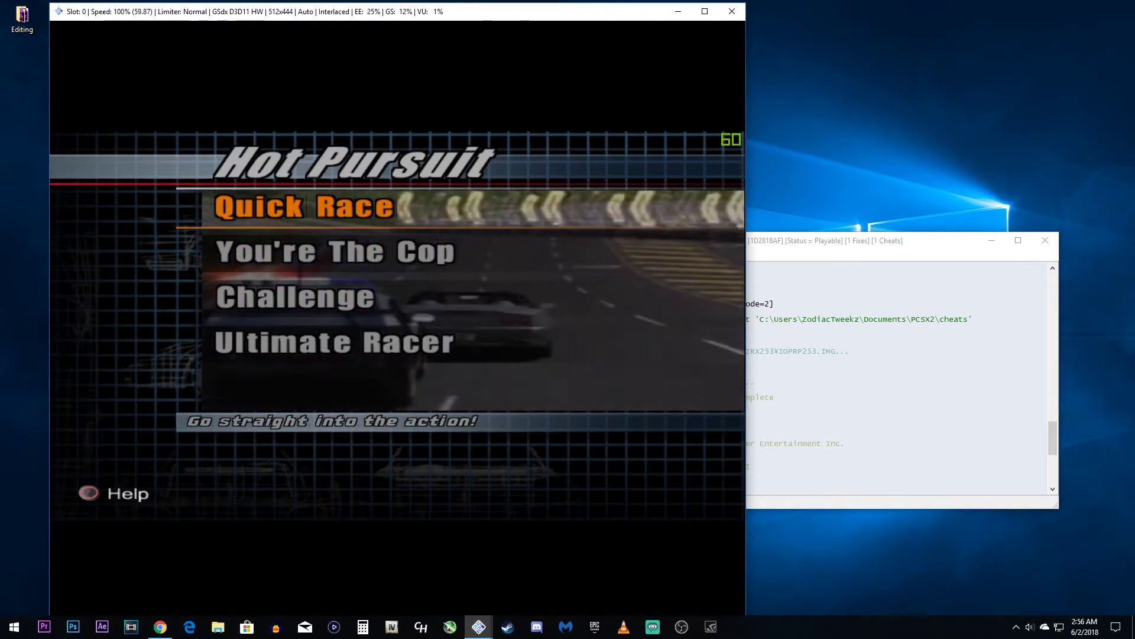
key("Down")
key("Down")
key("Down")
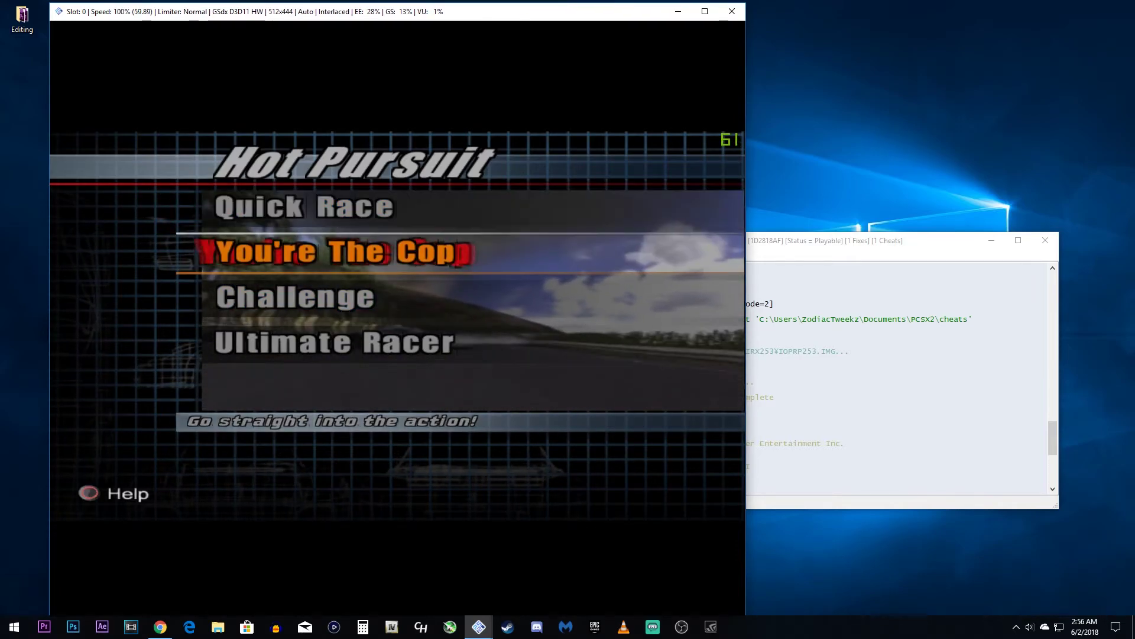
key("Up")
key("Up")
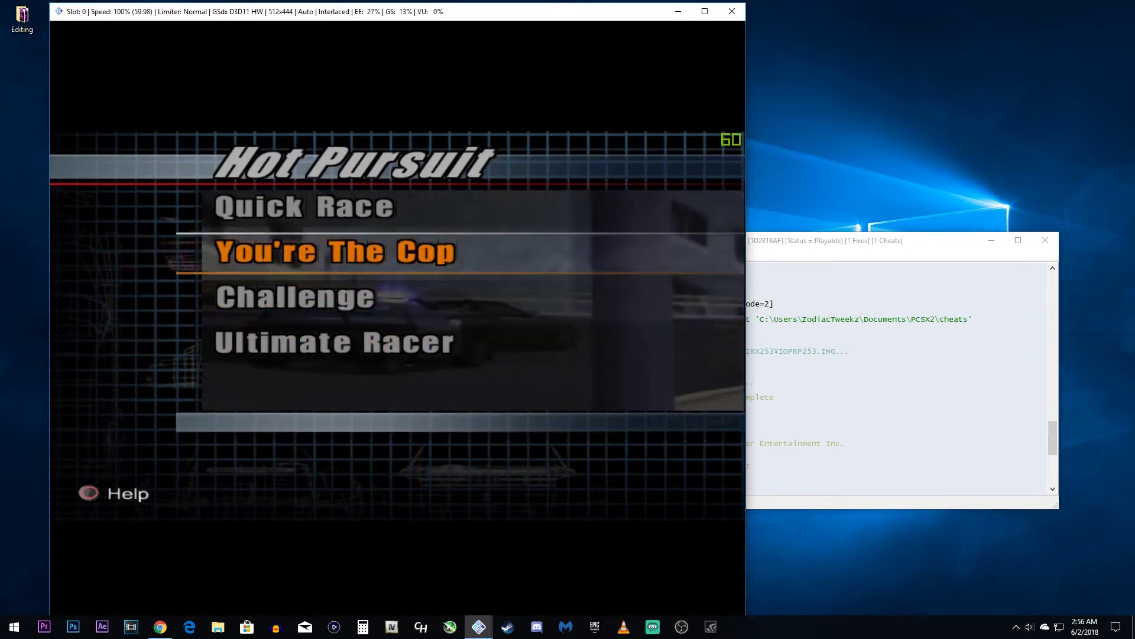
key("Return")
key("Return")
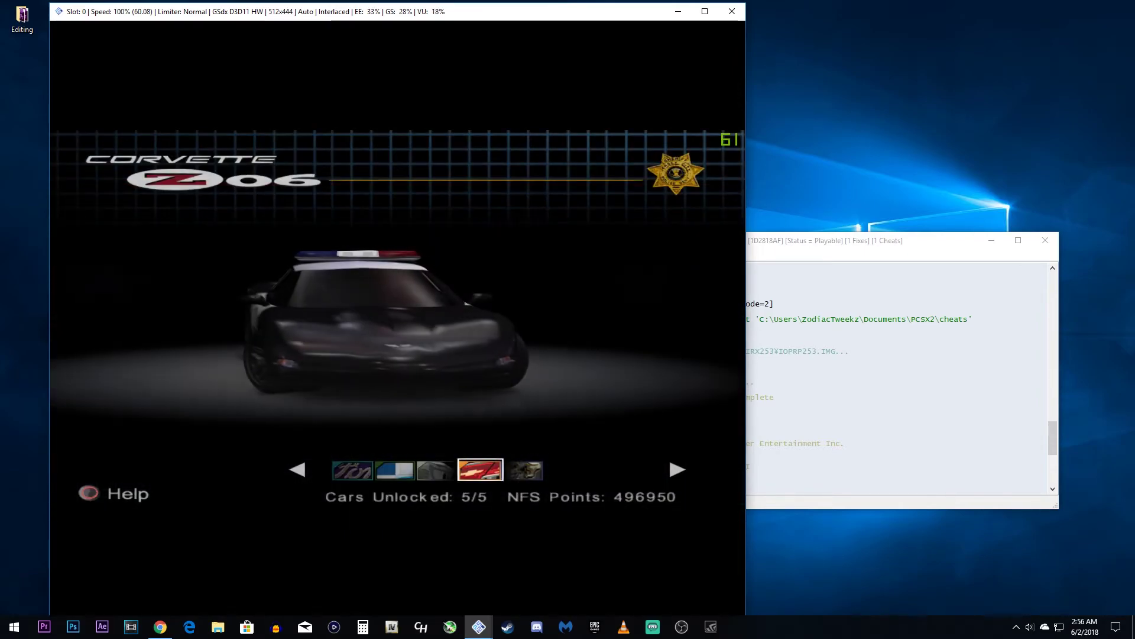
Step: Choose the BMW M5, Classic handling and the Ancient Ruins track, then view the log
key("Right")
key("Right")
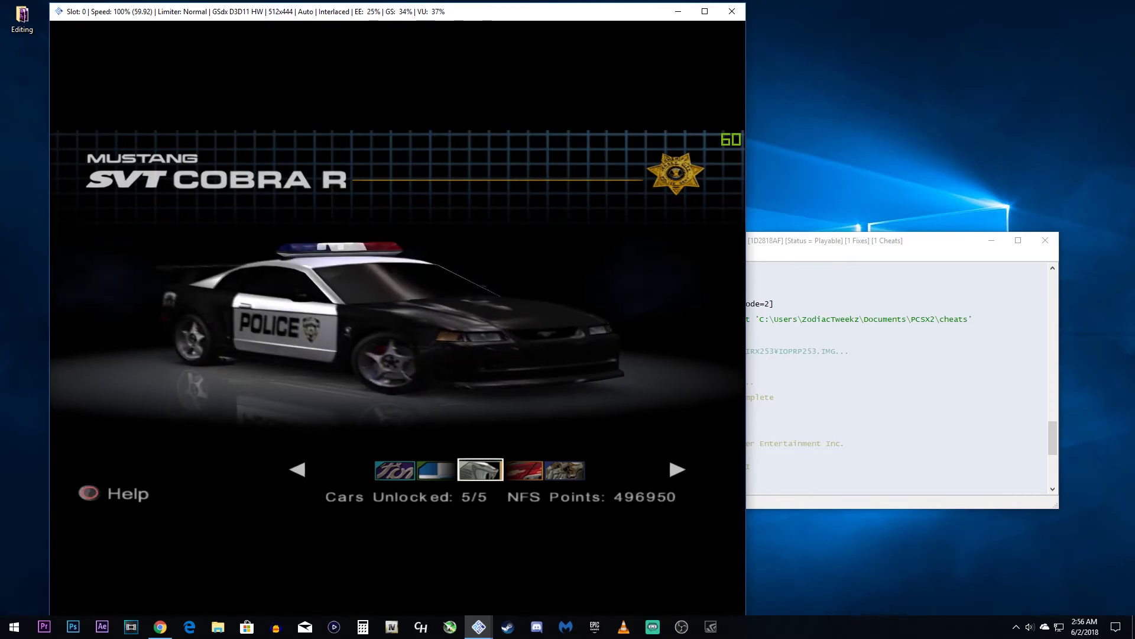
key("Right")
key("Return")
key("Return")
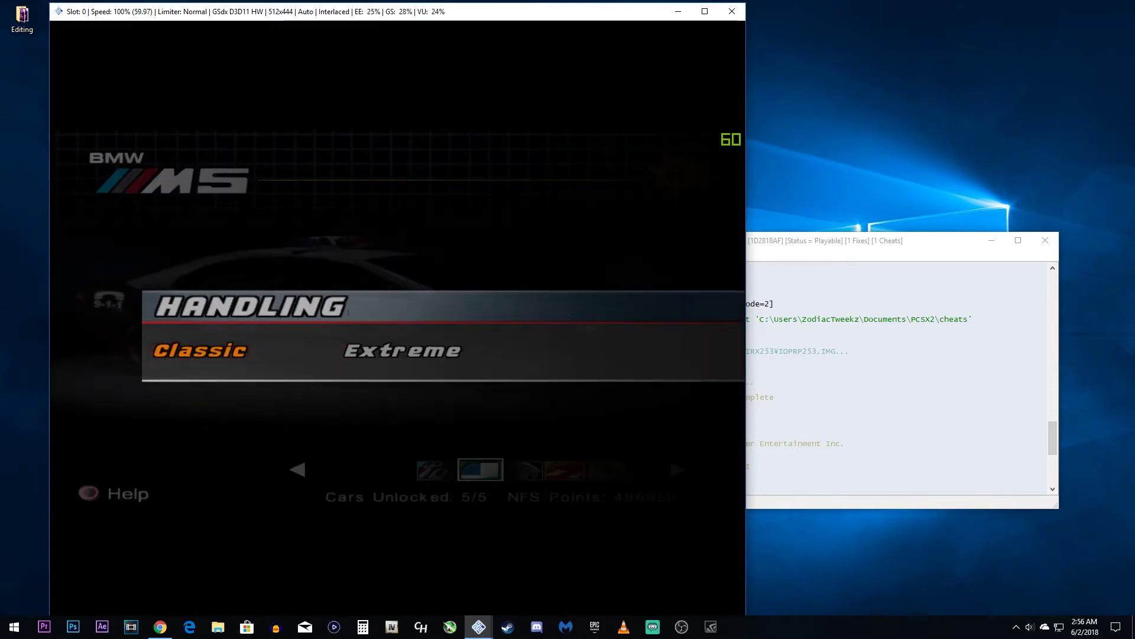
key("Return")
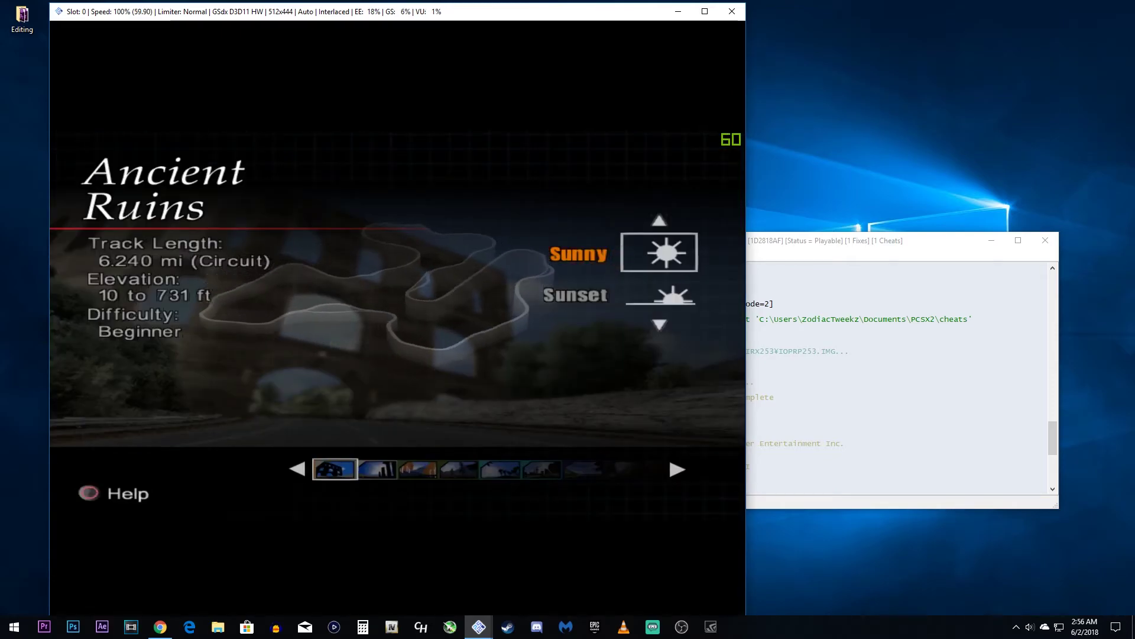
key("Return")
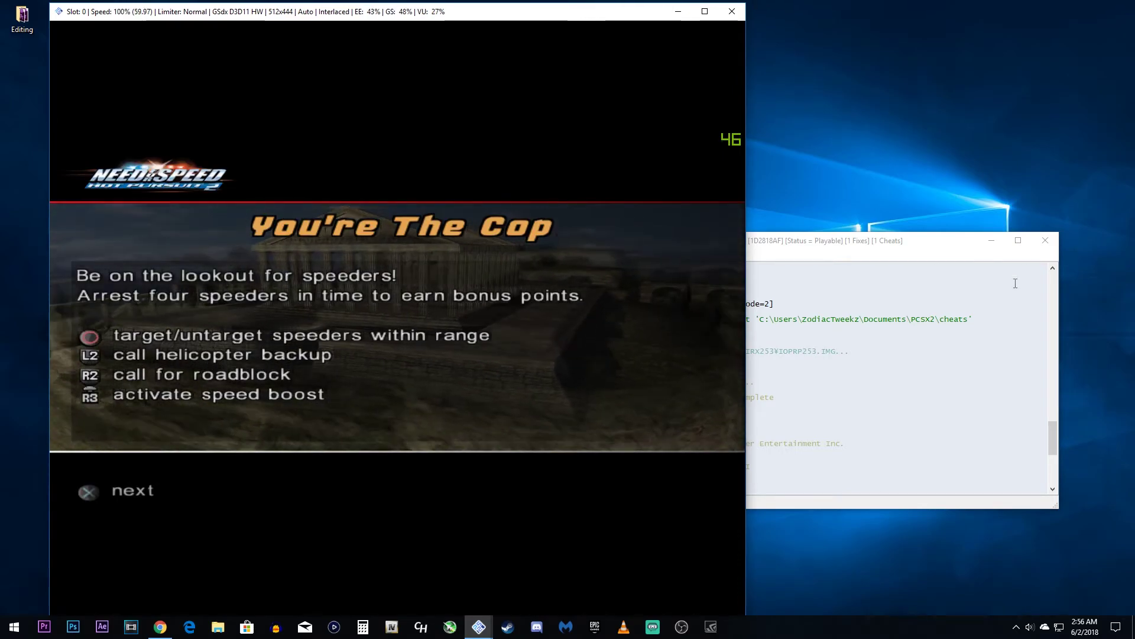
left_click(859, 254)
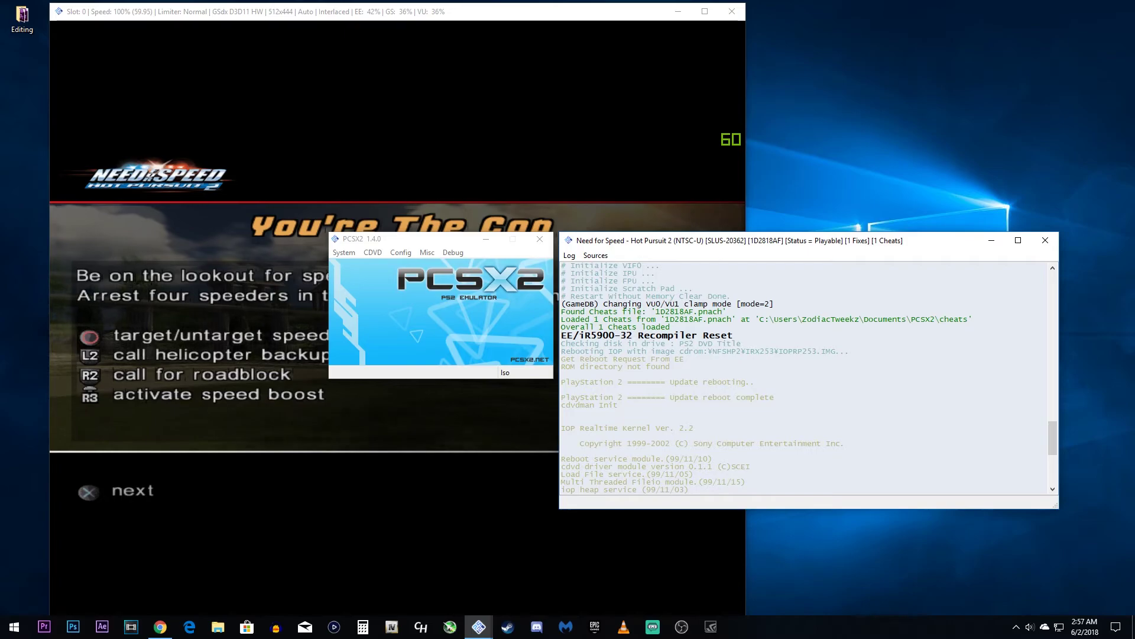
key("alt+Tab")
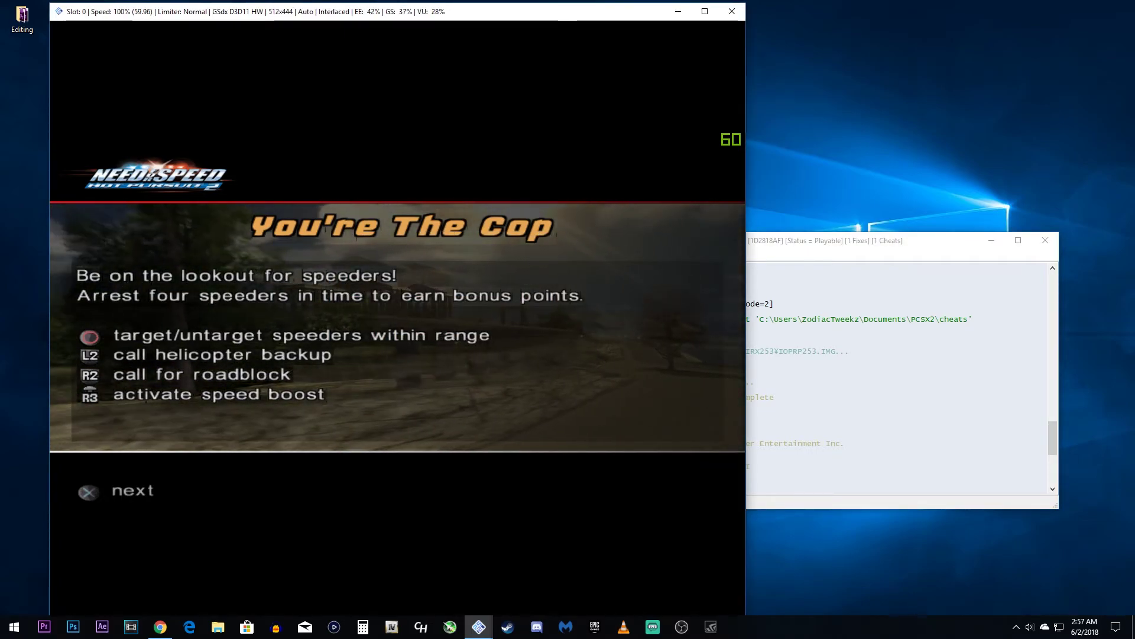
key("Return")
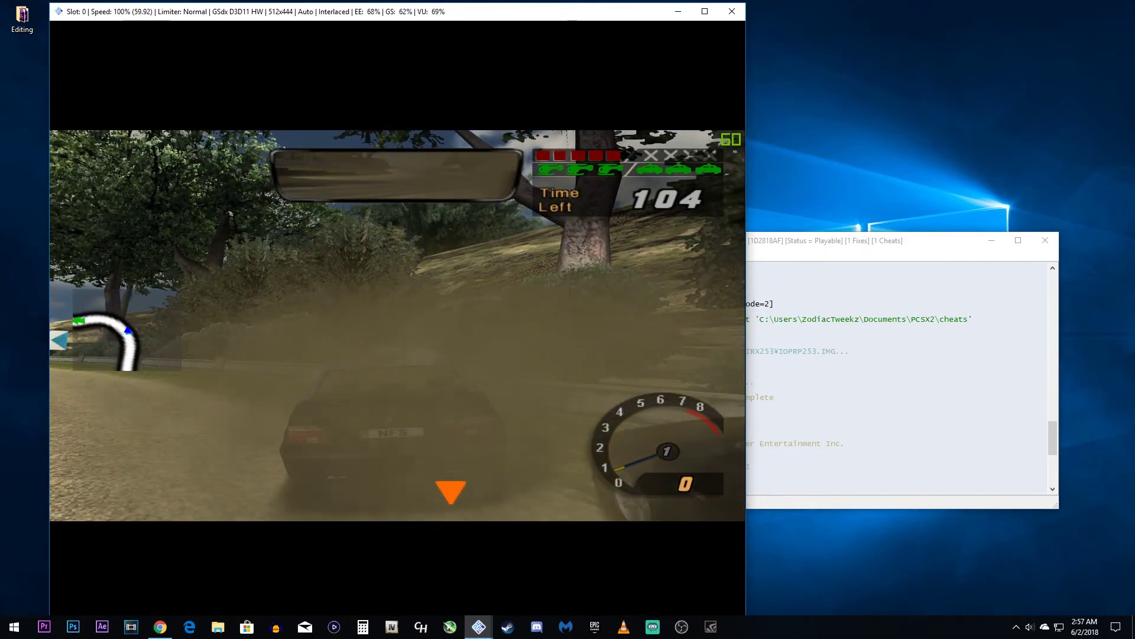
Step: Choose Quit Pursuit from the pause menu and confirm
key("Down")
key("Down")
key("Down")
key("Down")
key("Down")
key("Down")
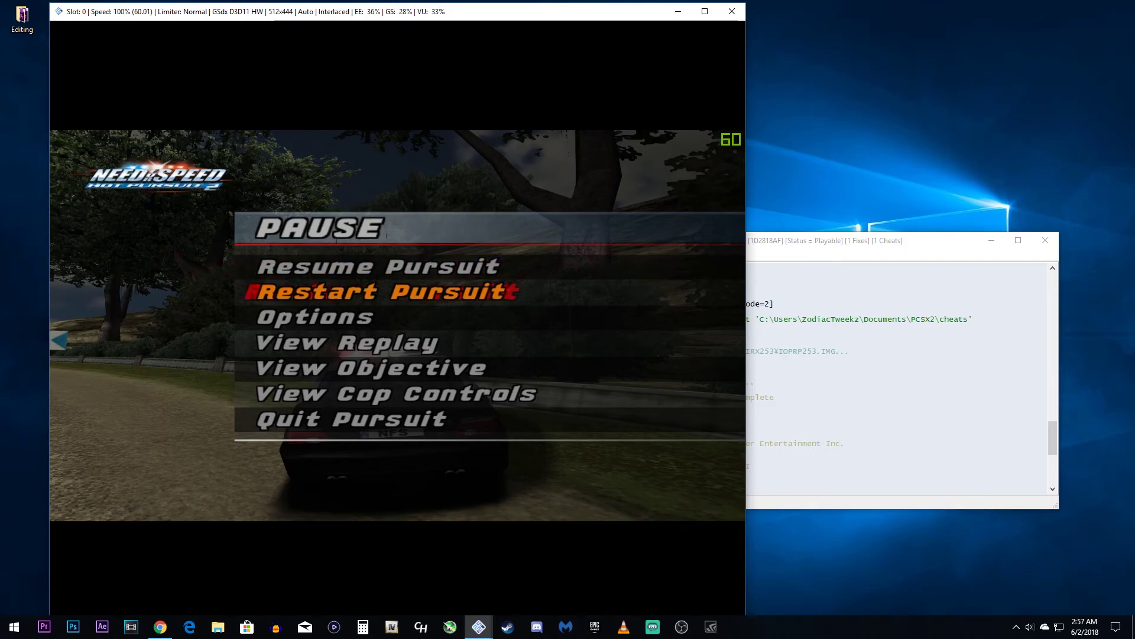
key("Return")
key("Return")
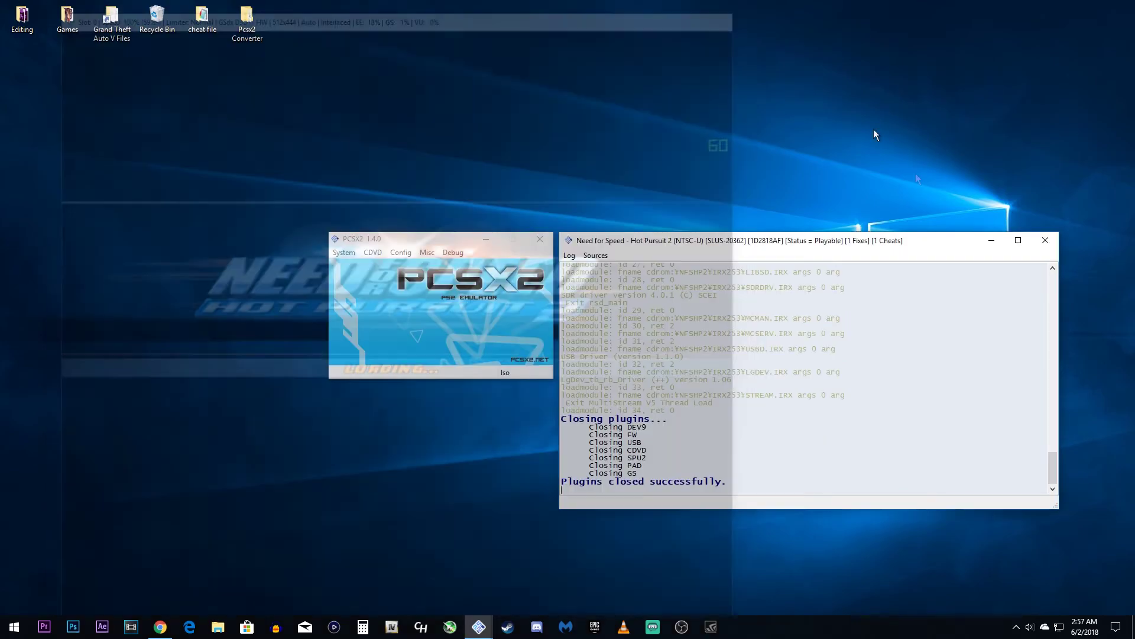
Step: Close the game window, the log console and the PCSX2 emulator
left_click(1045, 240)
left_click(540, 240)
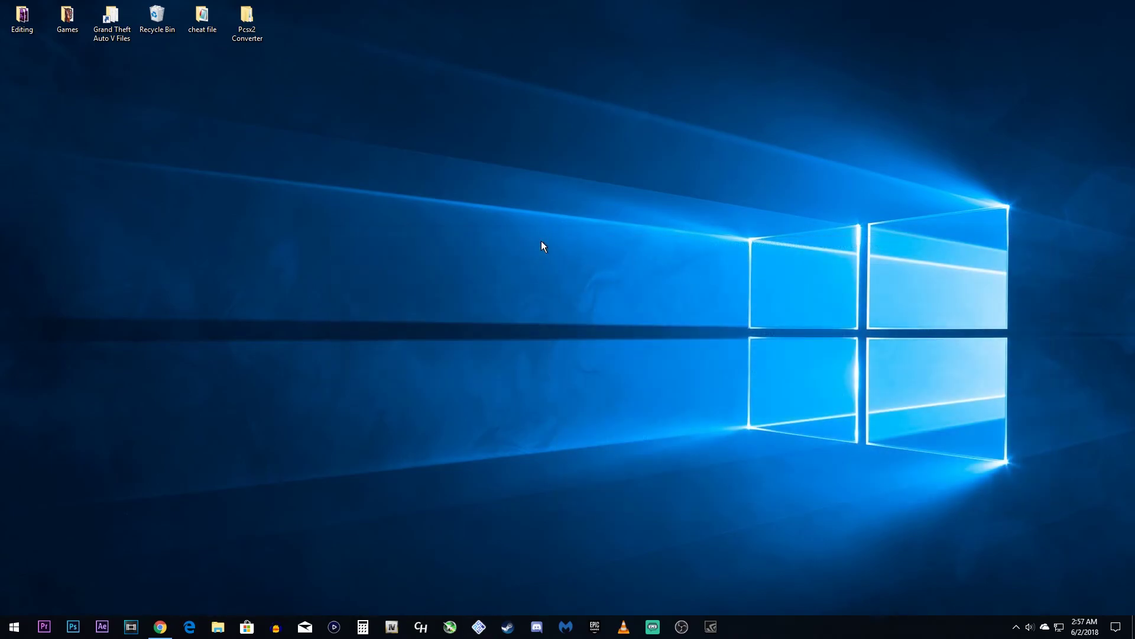